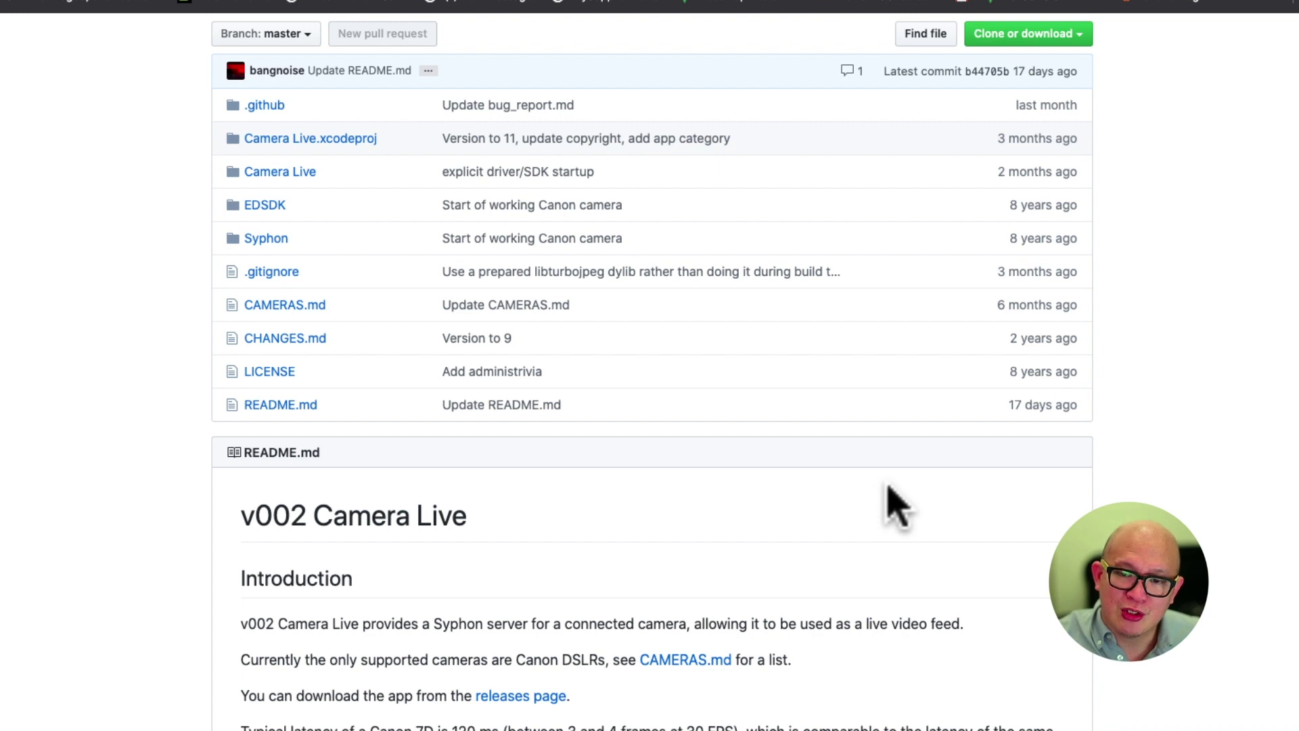
Download Camera.Live.zip from the 13 (Alpha) release on the Camera Live releases page
scroll(882, 486, "down", 5)
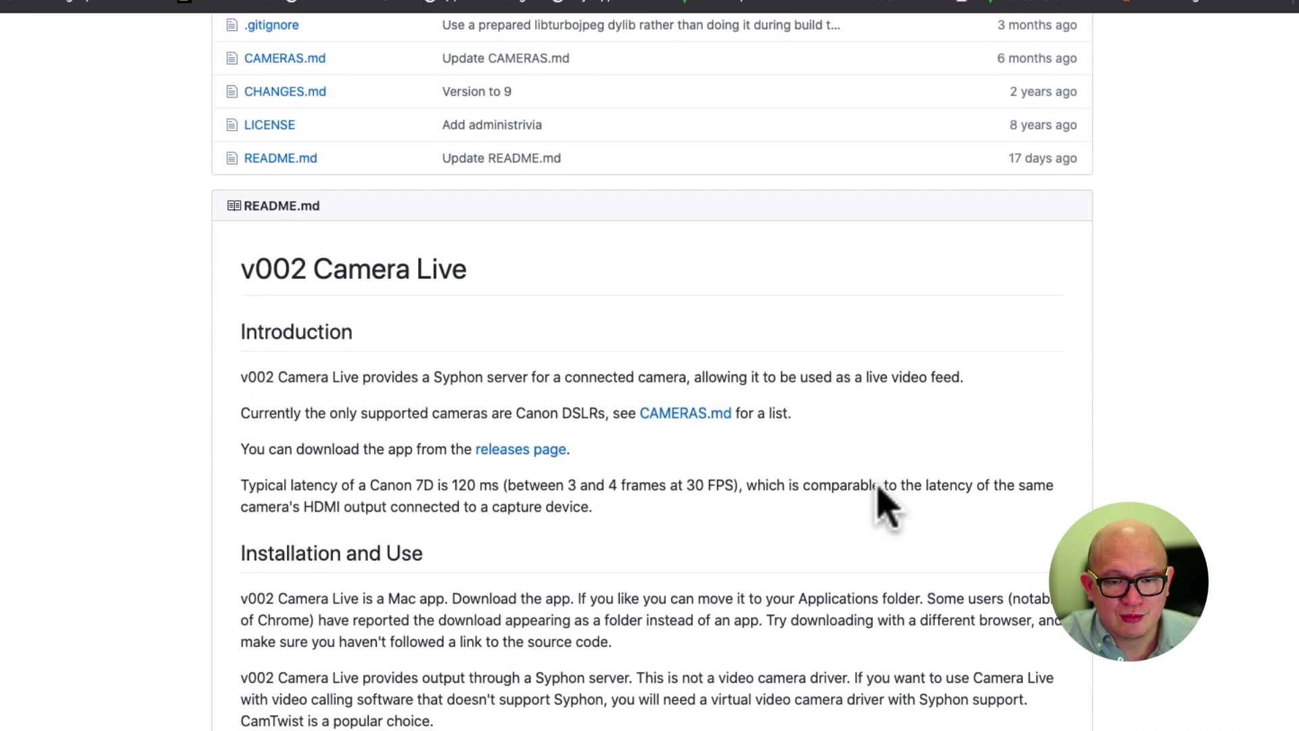
scroll(864, 492, "up", 1)
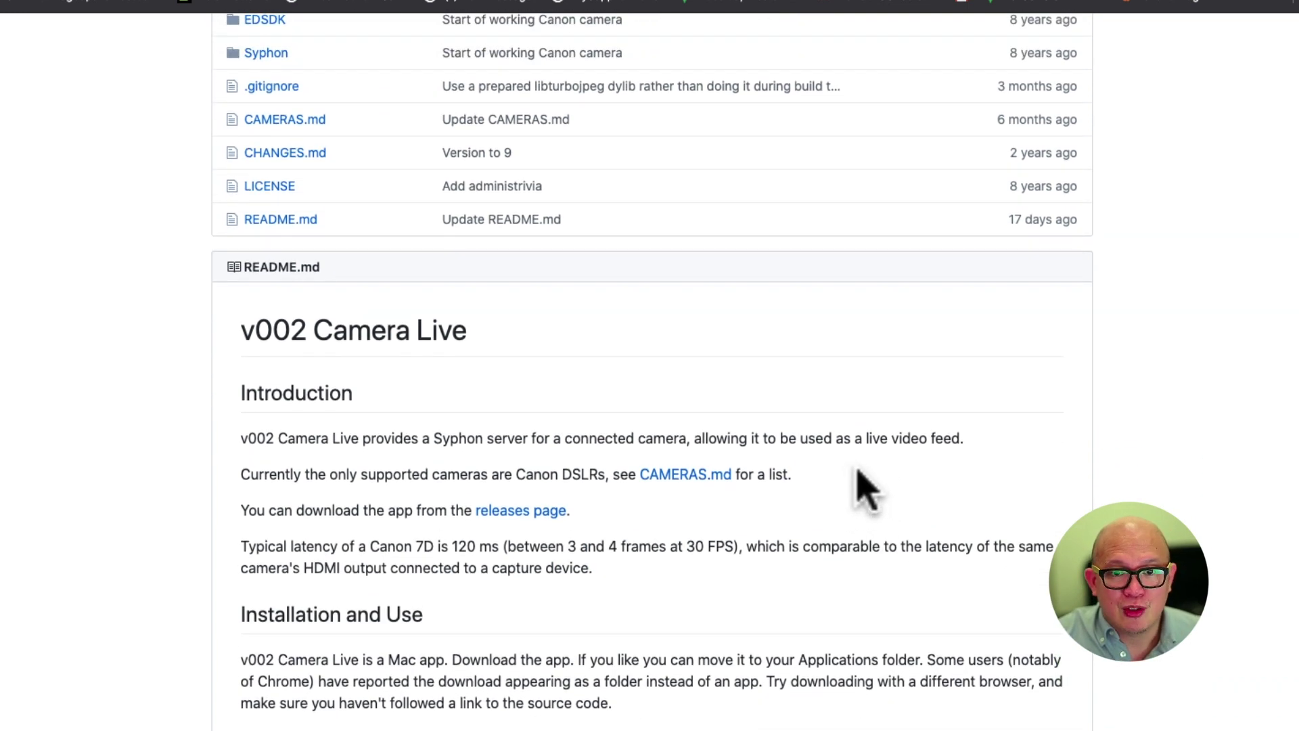
left_click(507, 514)
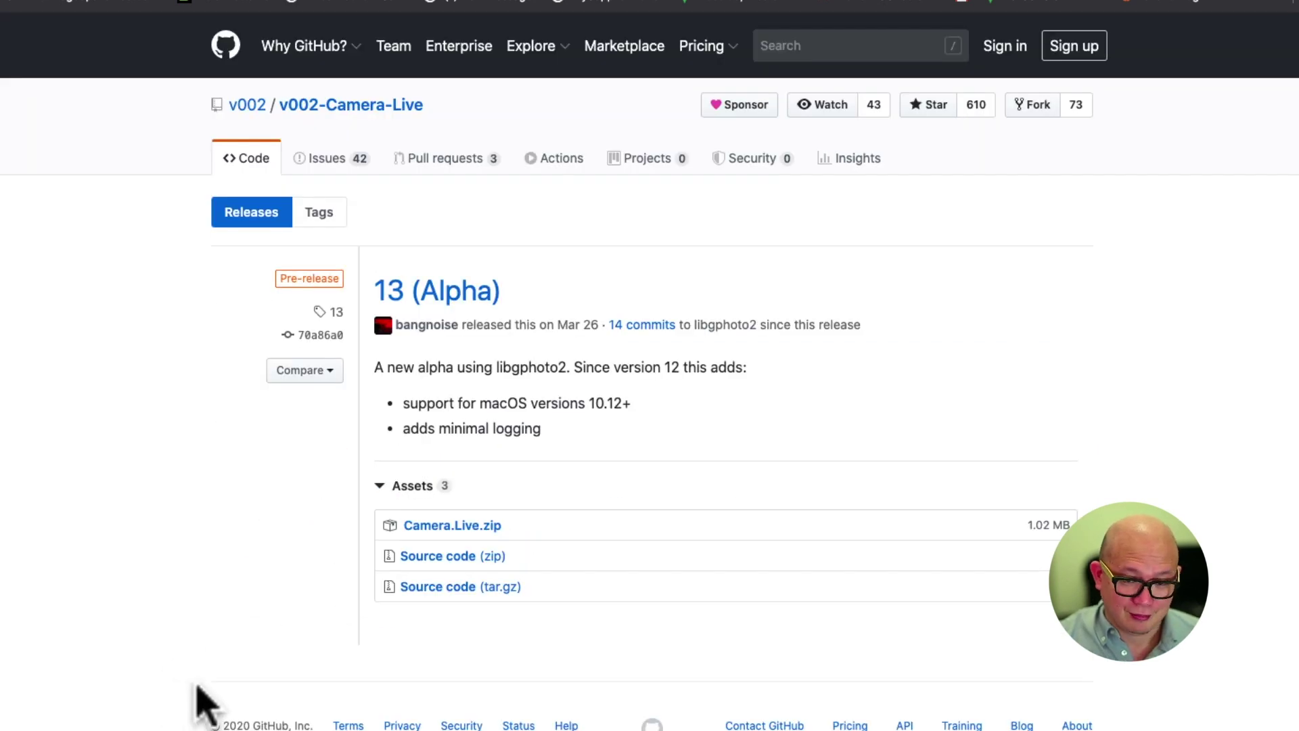
left_click(471, 531)
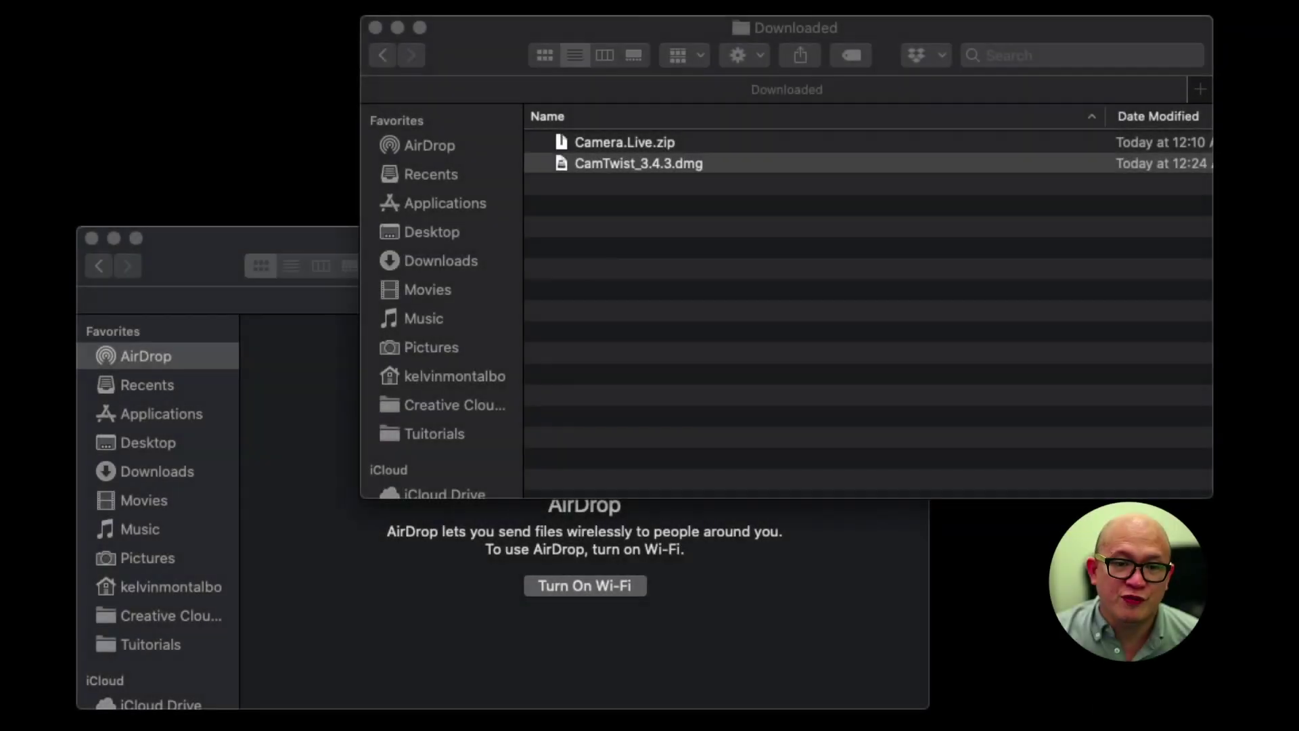
Unzip Camera.Live.zip to get the Camera Live app
left_click(645, 142)
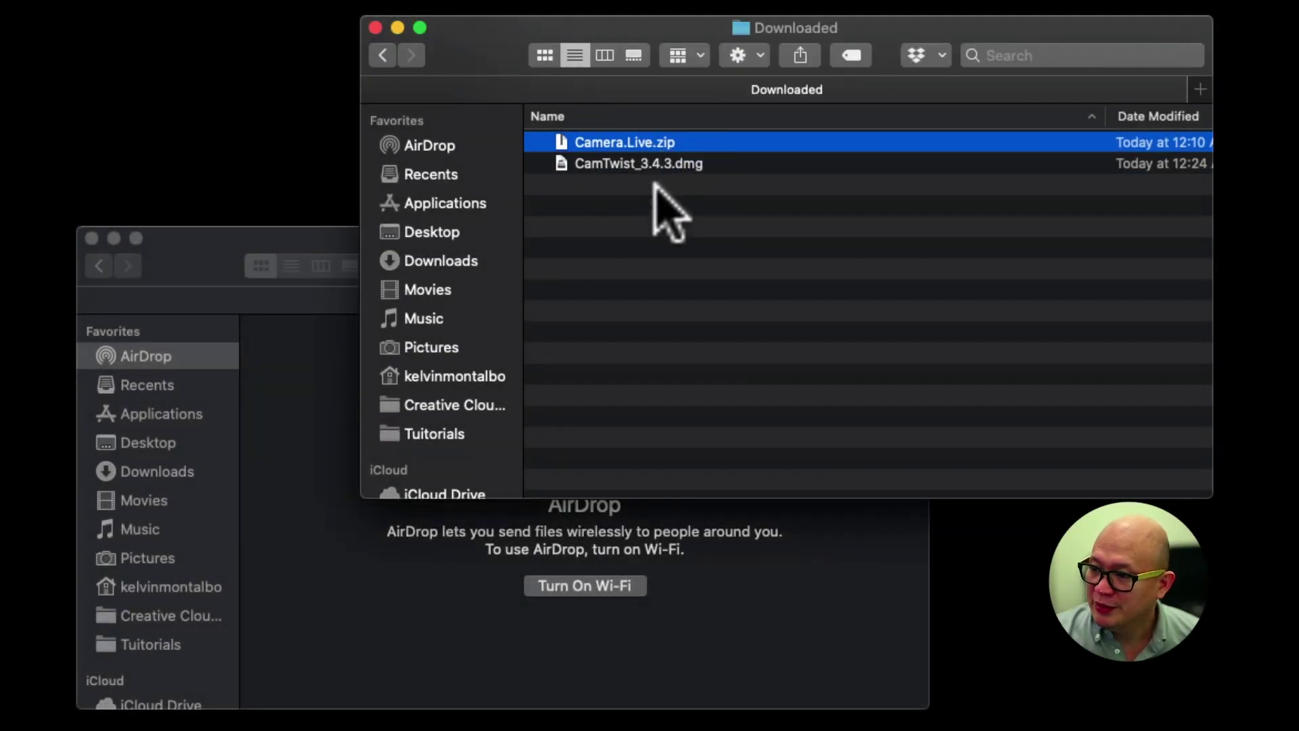
double_click(586, 144)
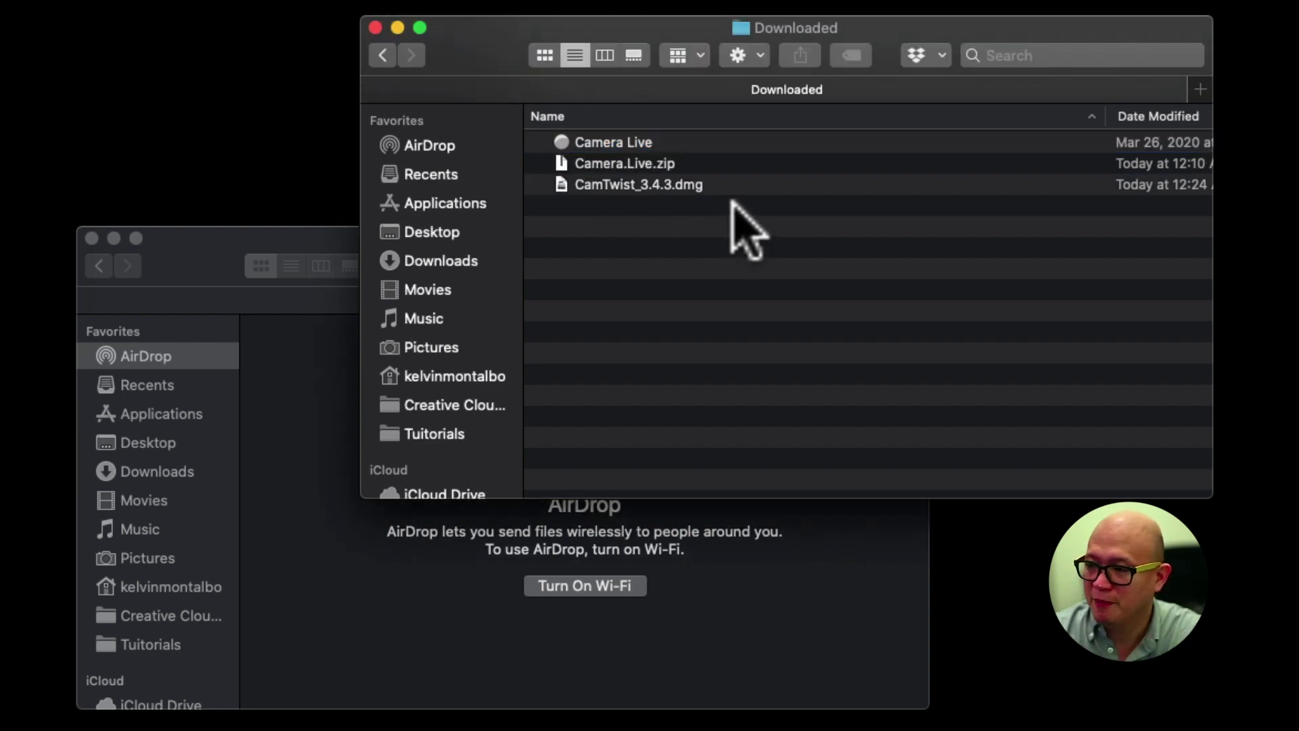
left_click(643, 145)
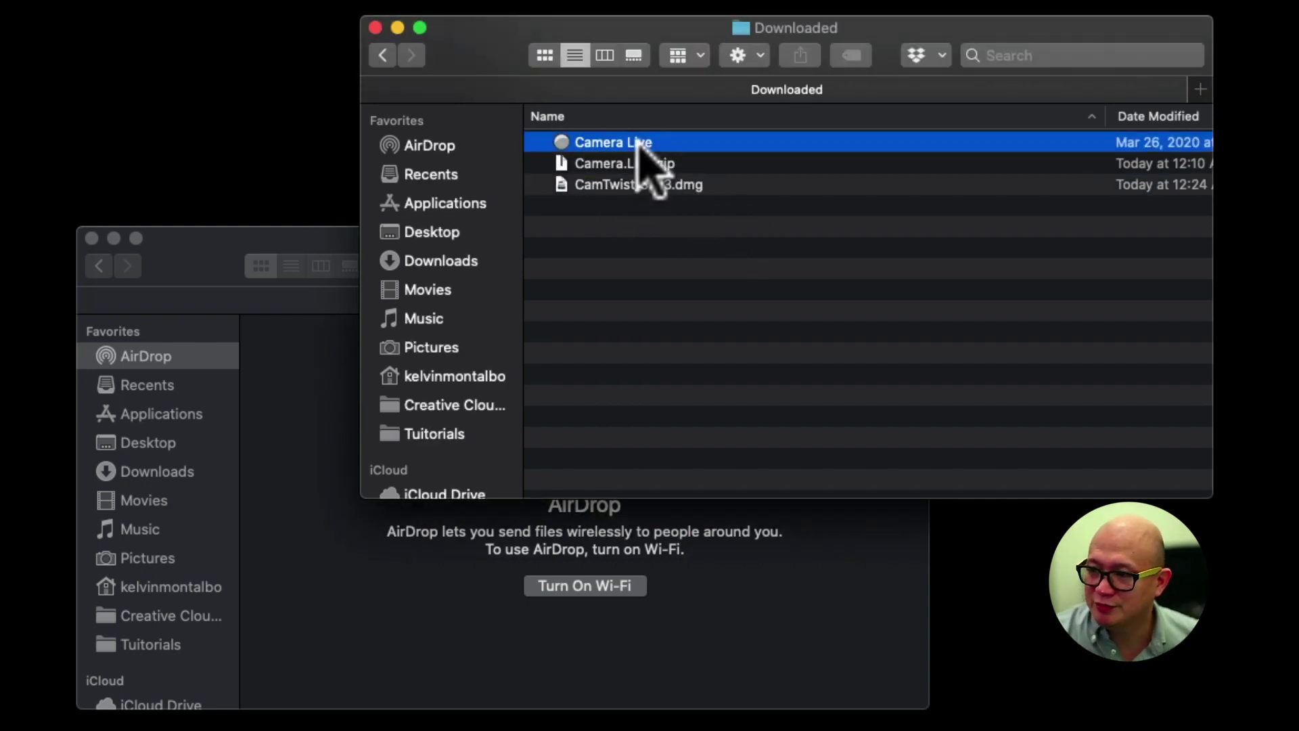
Install CamTwist from the CamTwist_3.4.3.dmg disk image via CamTwist.pkg
left_click(612, 188)
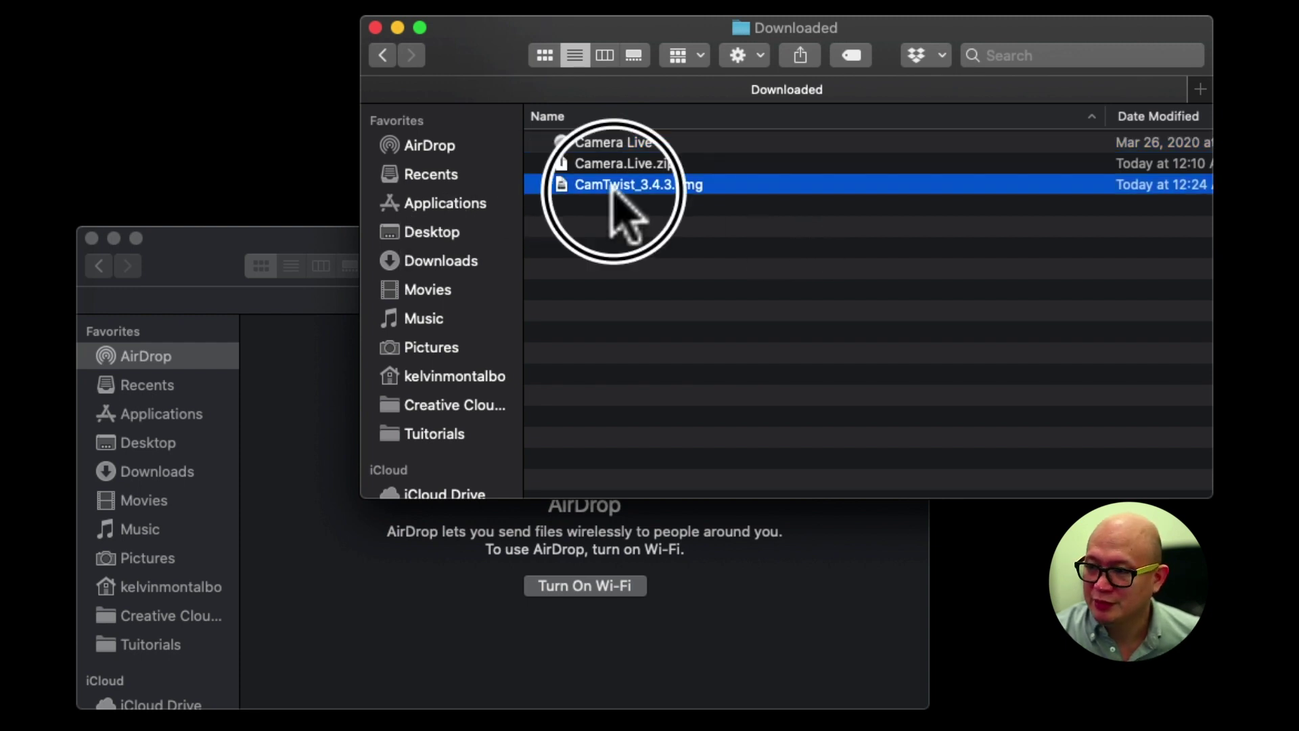
double_click(611, 185)
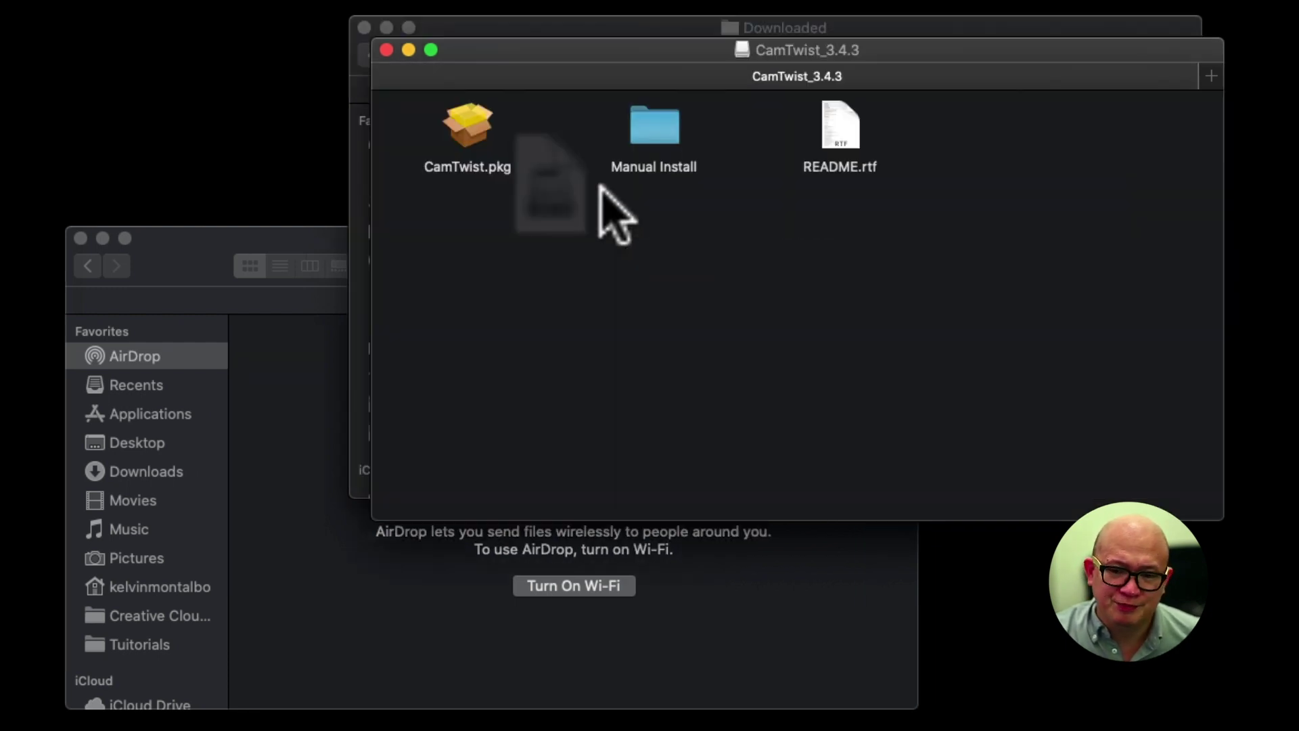
left_click(429, 119)
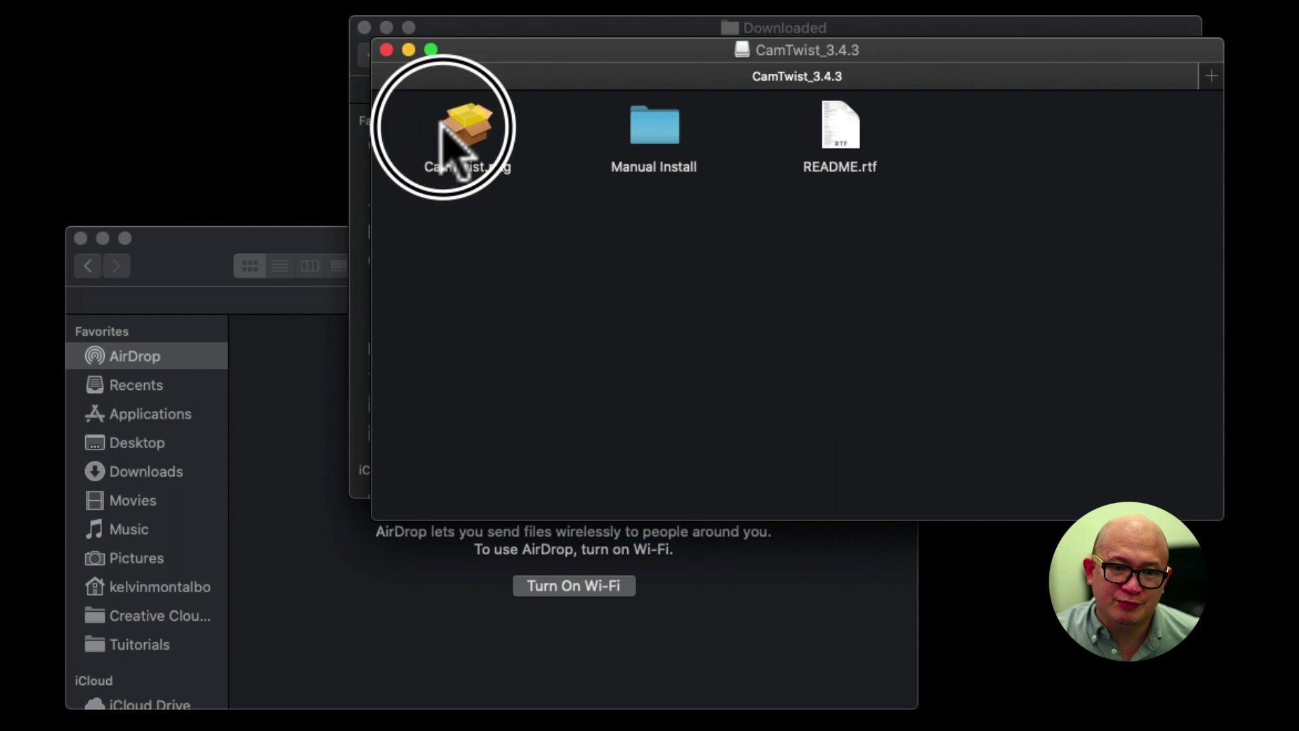
left_click(452, 126)
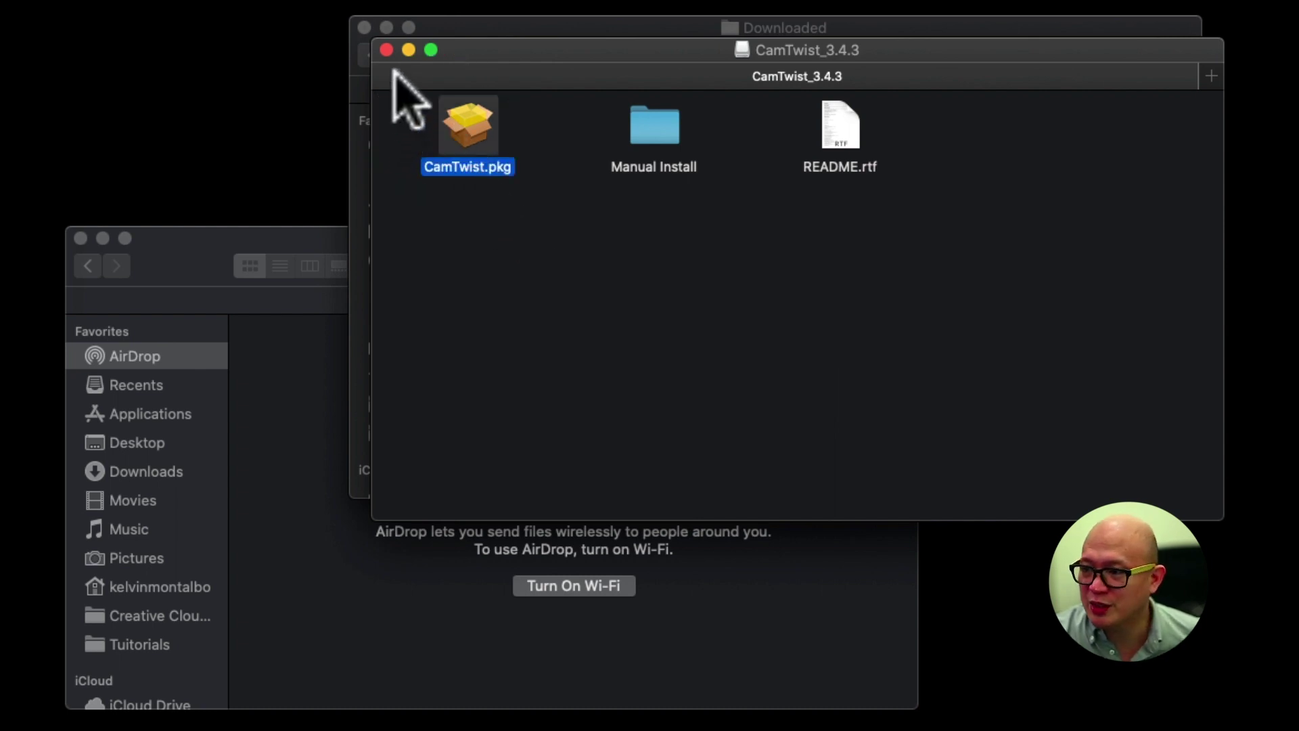
left_click(386, 50)
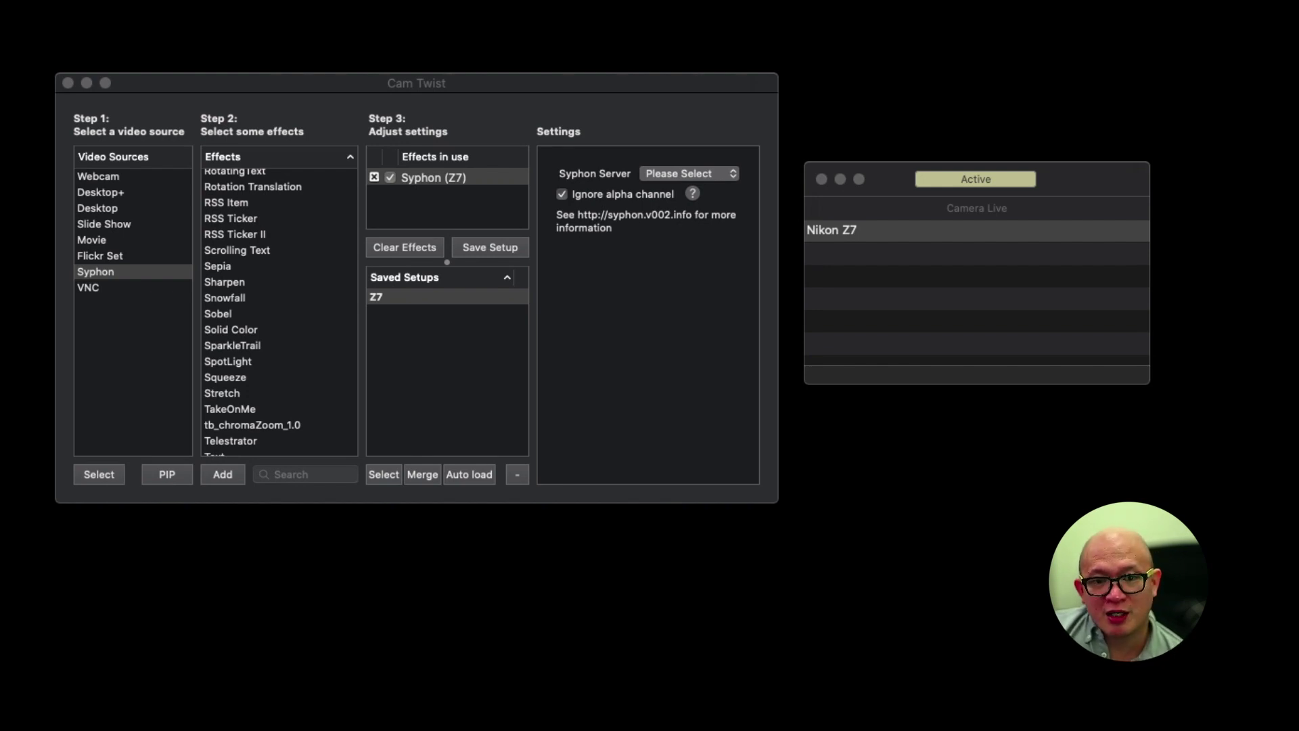
Select the Nikon Z7 camera in the Camera Live window
left_click(996, 233)
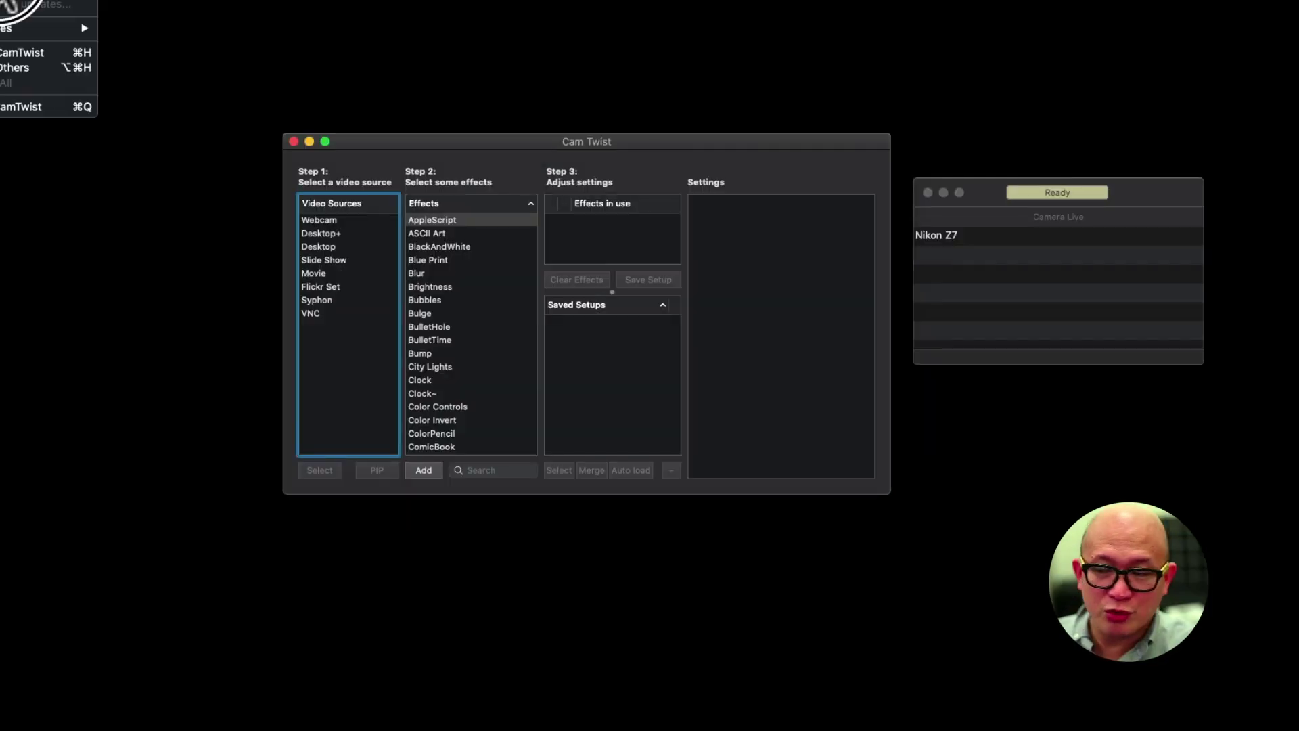
Verify CamTwist's General preferences: 30 FPS and Custom 1920 × 1080 video size
left_click(12, 3)
left_click_drag(137, 179, 579, 185)
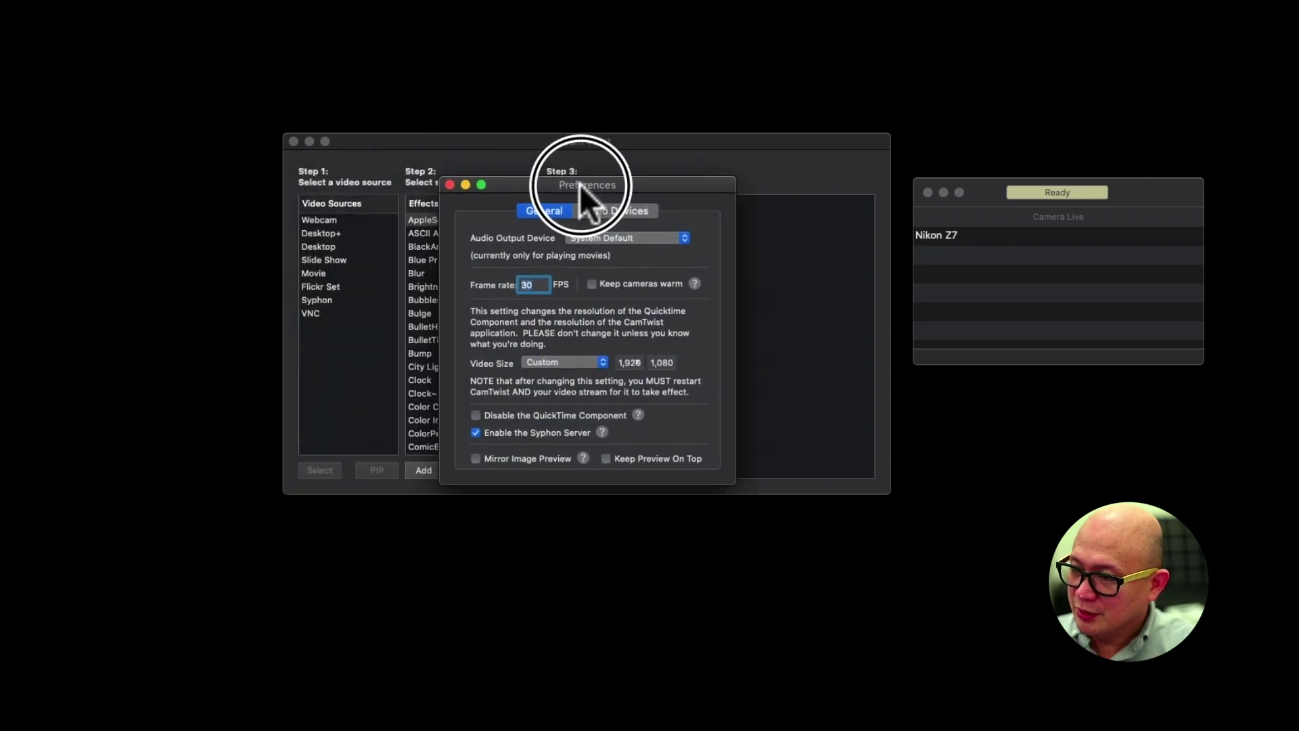
left_click(635, 363)
left_click(659, 363)
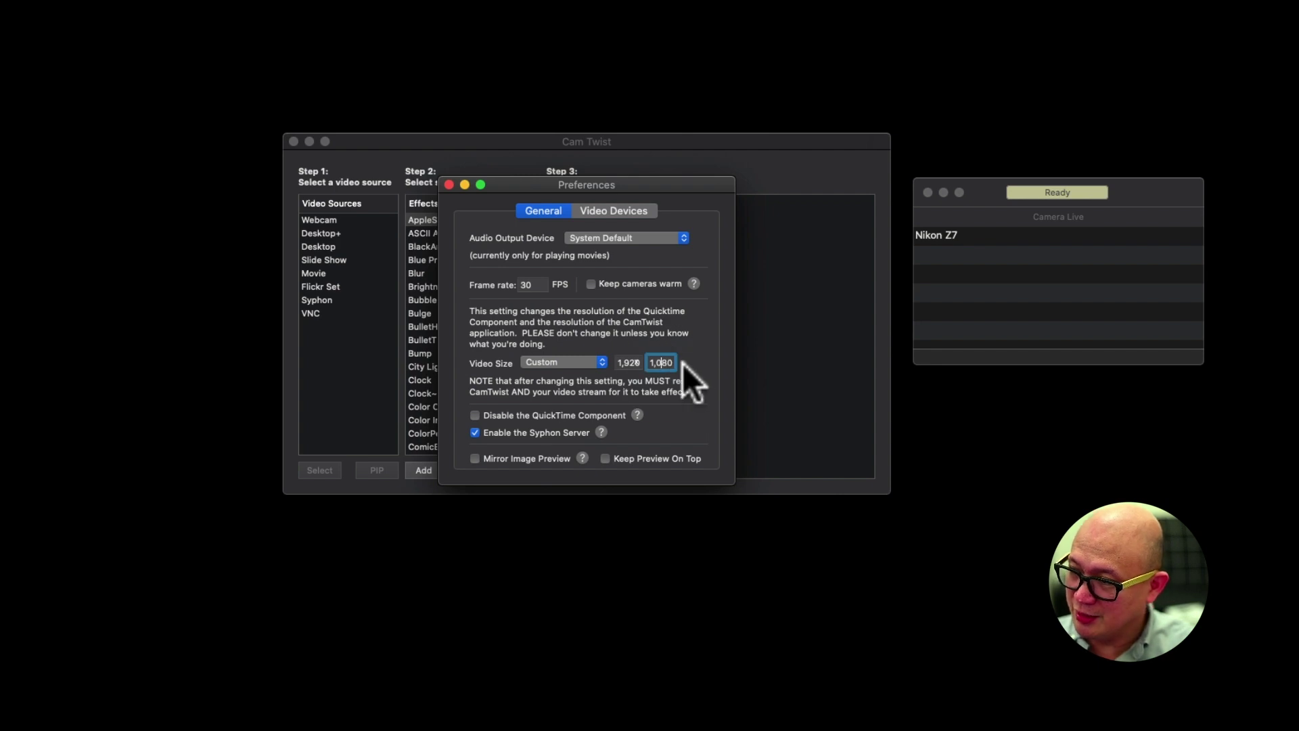
left_click(533, 285)
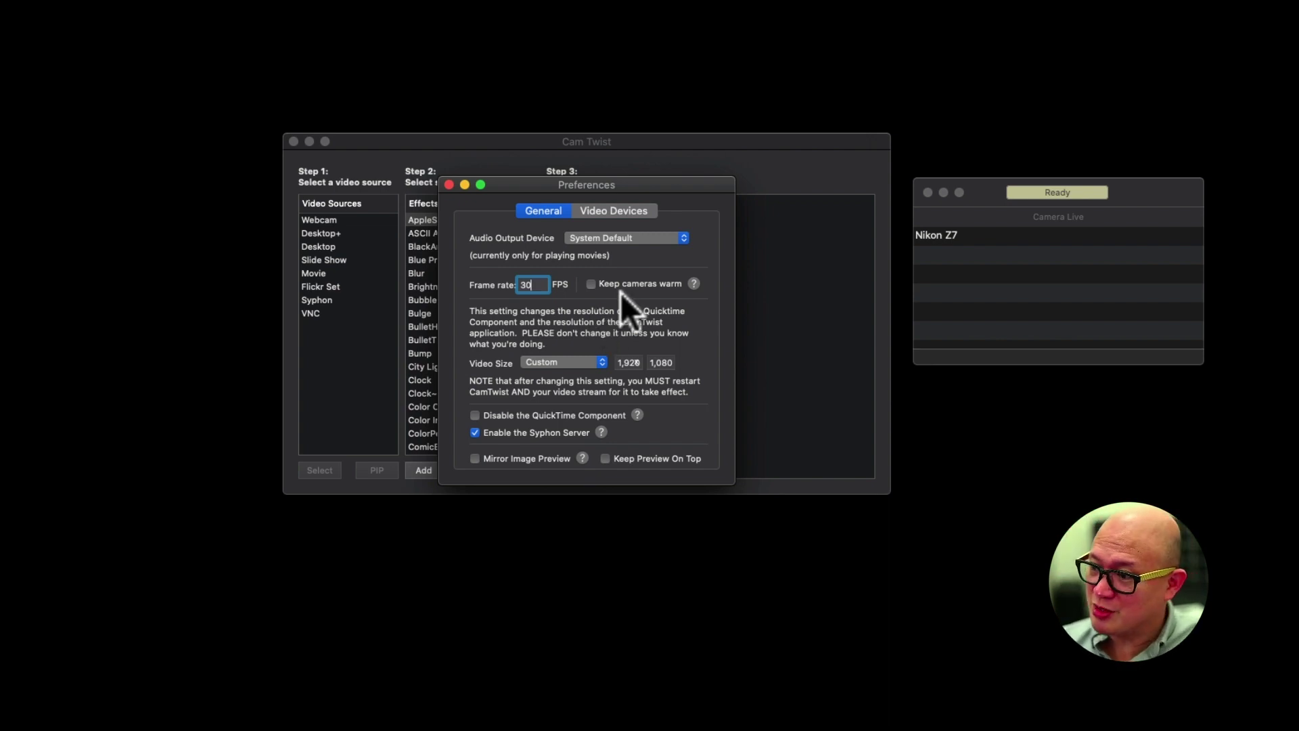
left_click(634, 364)
left_click(663, 363)
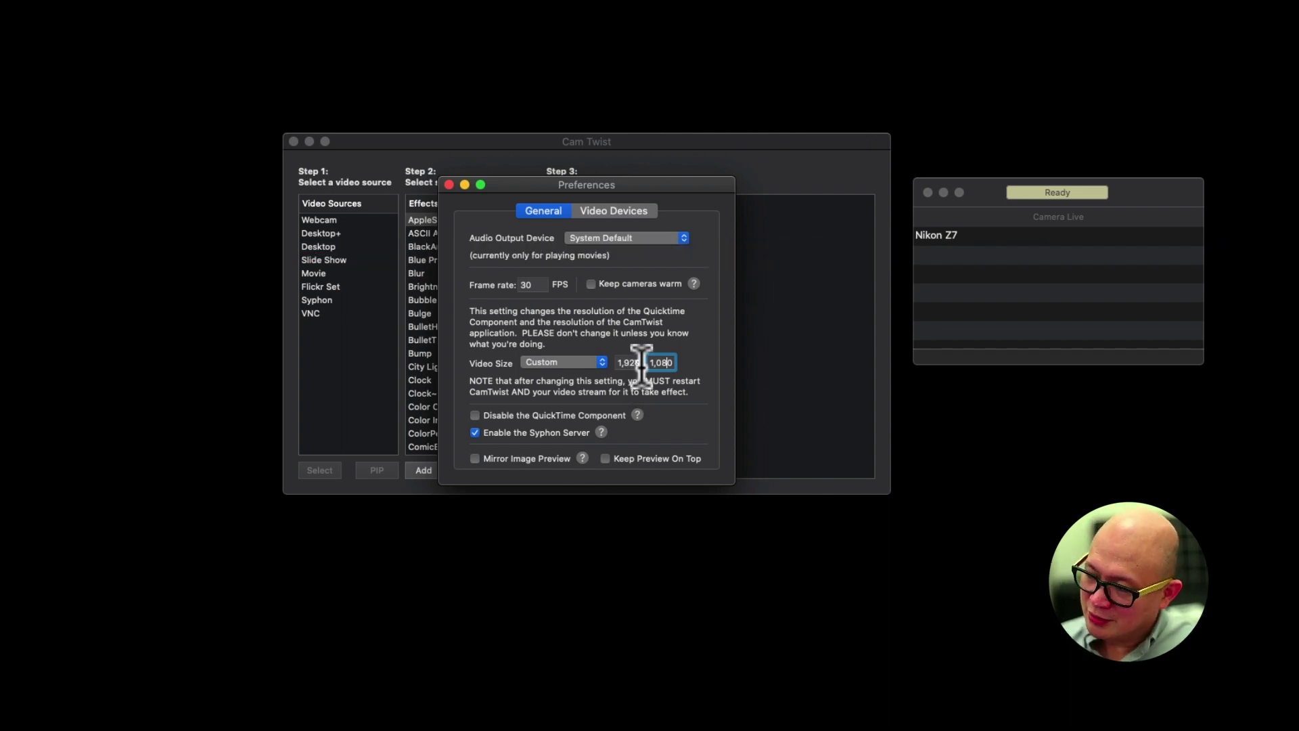
Add Syphon to CamTwist's effects in use
left_click(449, 184)
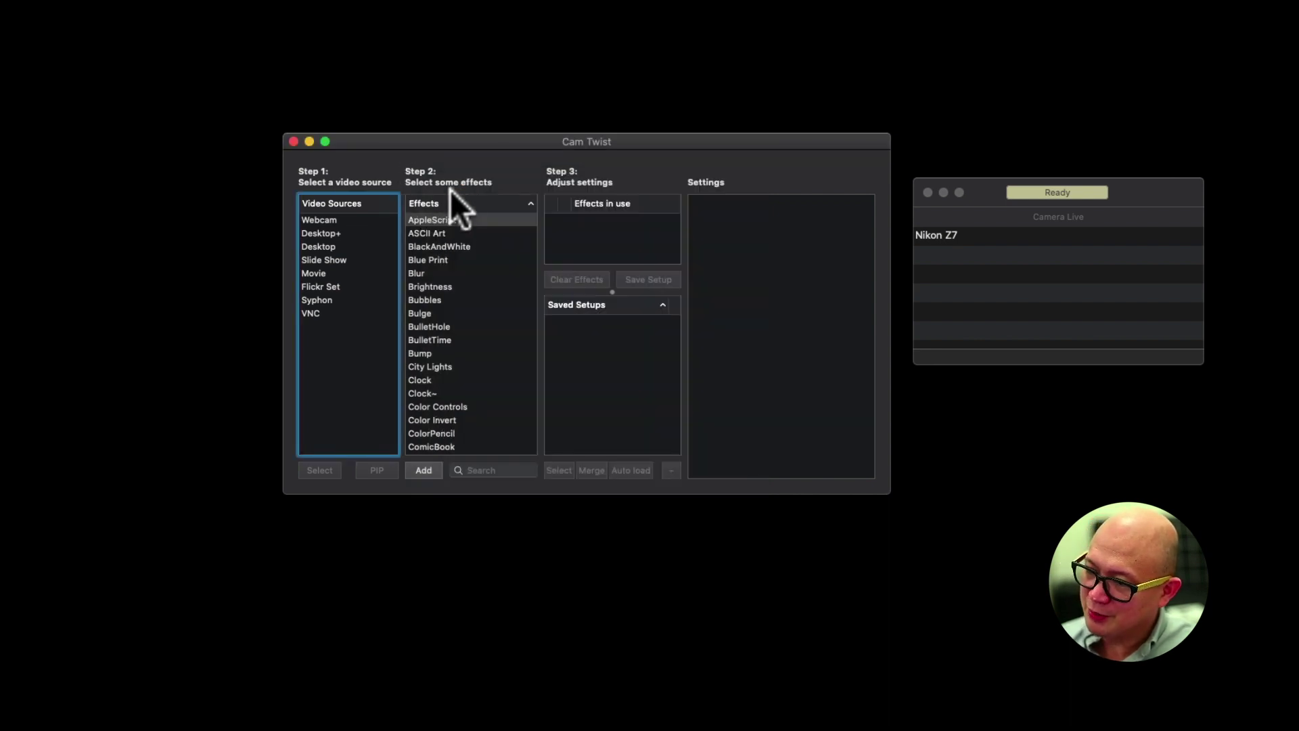
left_click(342, 300)
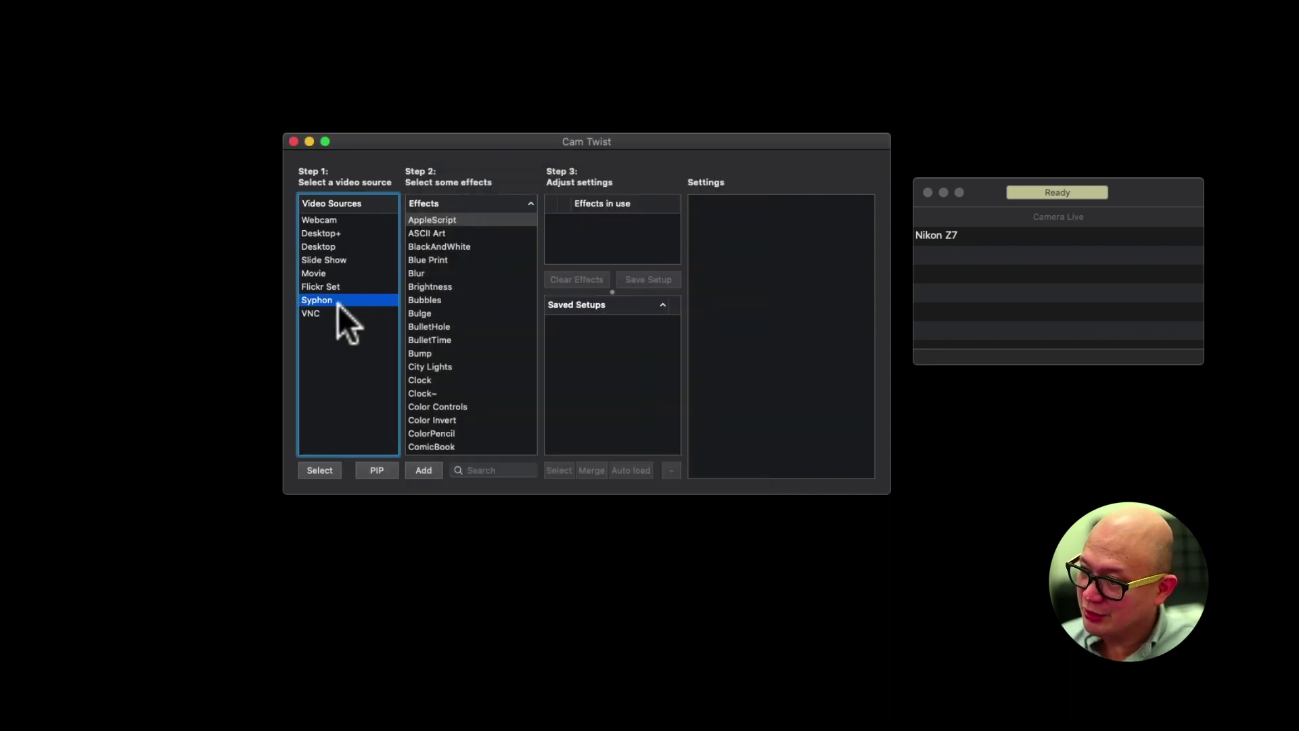
left_click(339, 471)
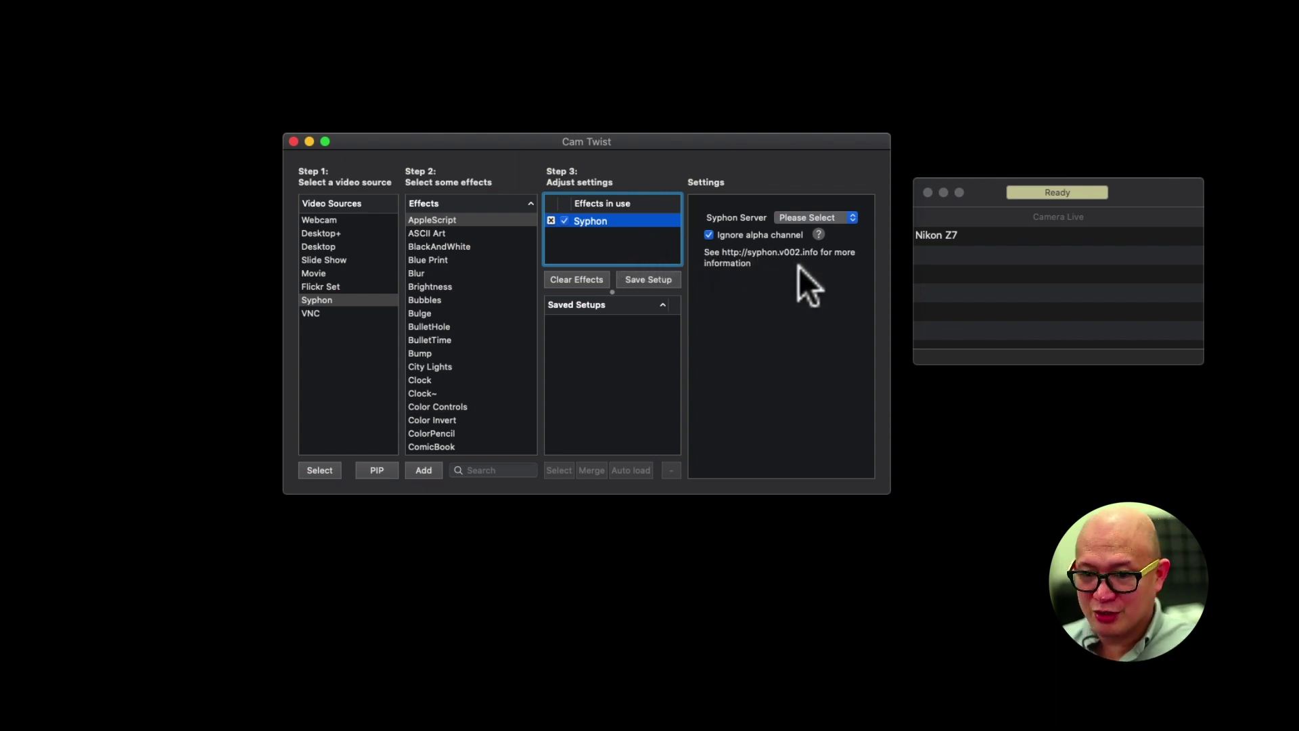
Start the Nikon Z7 feed in Camera Live so it can serve Syphon
left_click(825, 223)
left_click(822, 230)
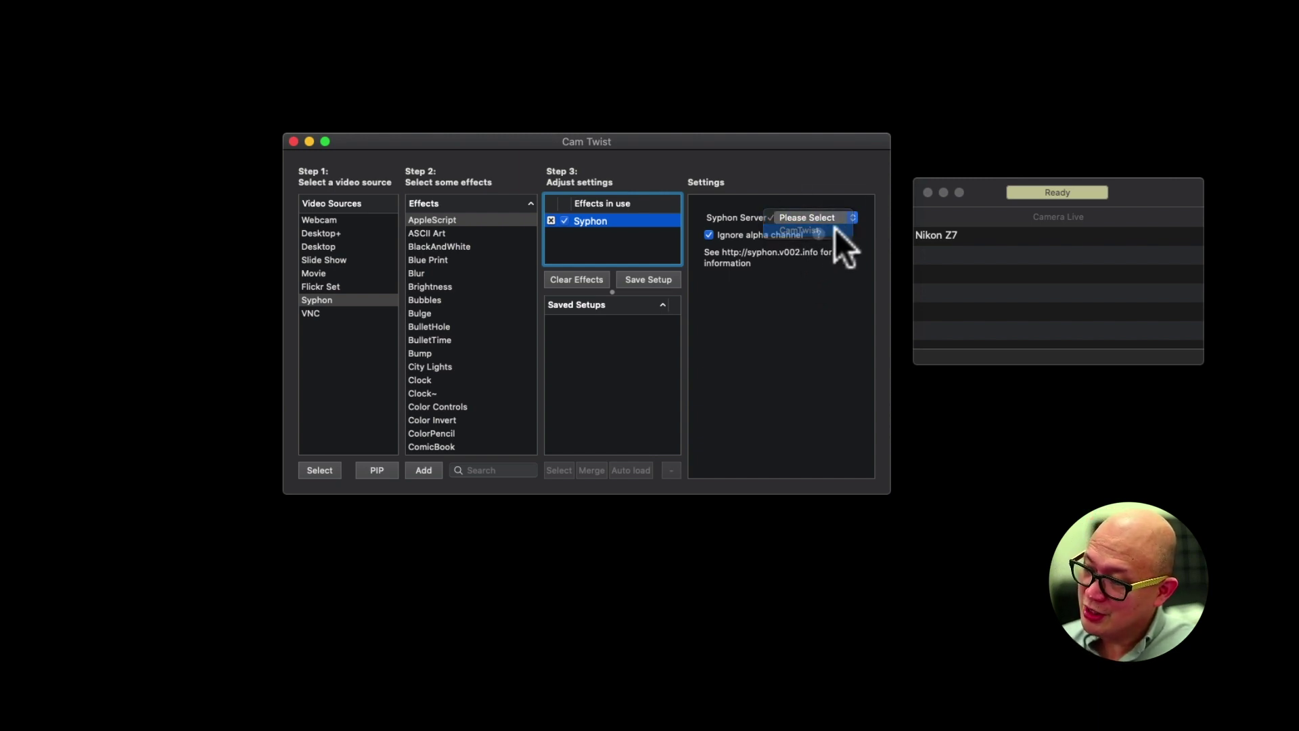
left_click(827, 216)
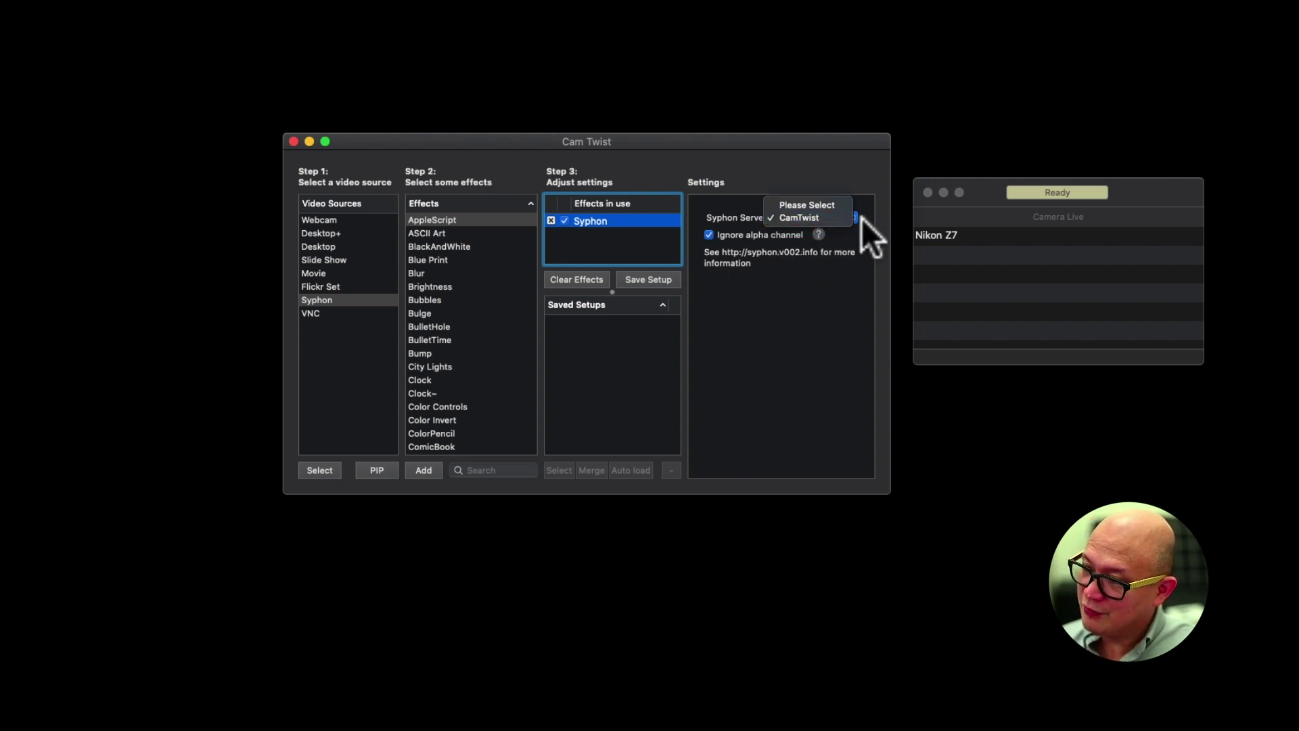
left_click(826, 205)
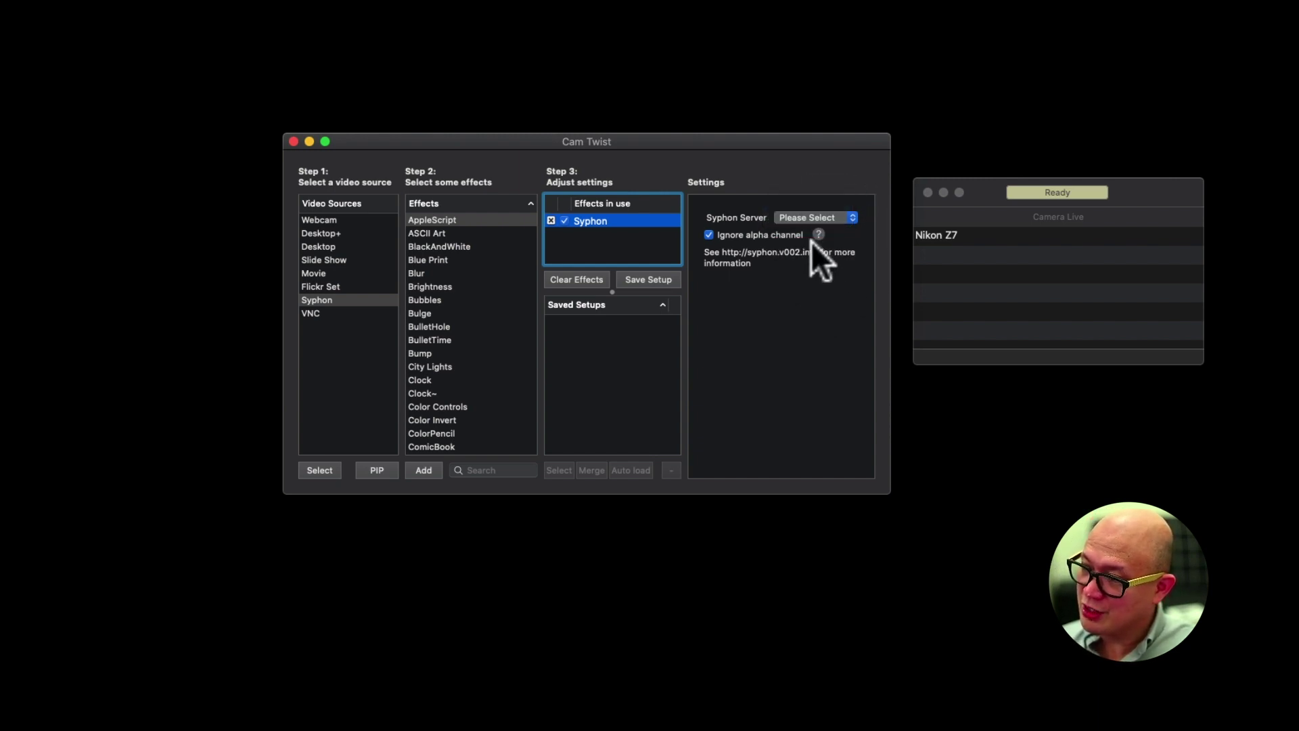
left_click(997, 287)
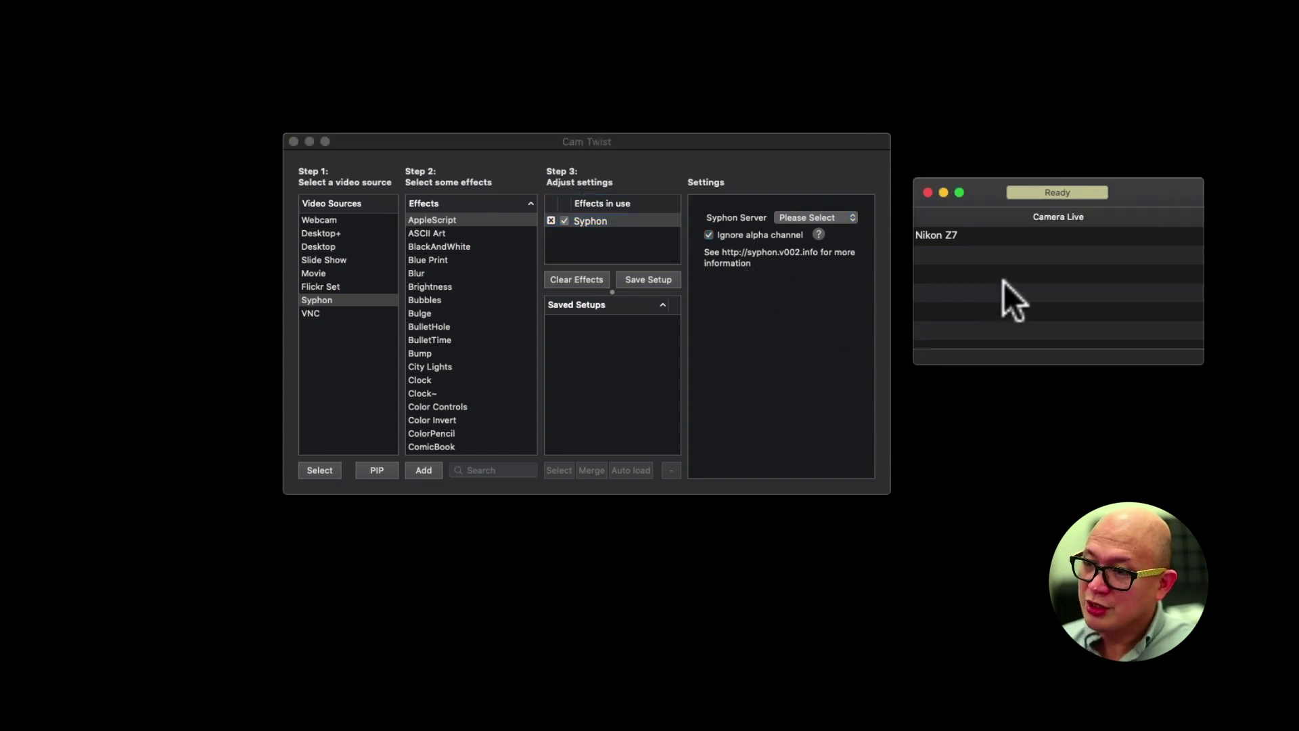
left_click(957, 234)
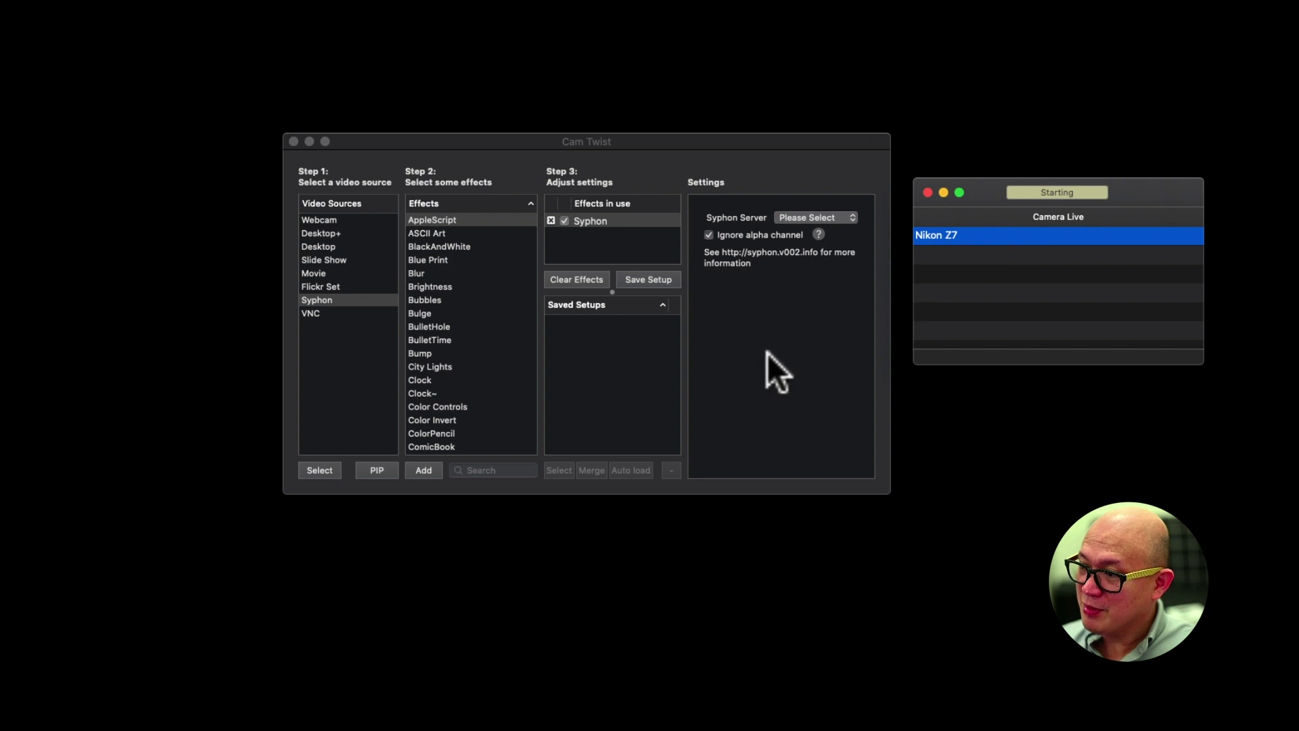
Restart the Z7 feed and set CamTwist's Syphon Server to Camera Live
left_click(807, 217)
left_click(807, 218)
left_click(810, 216)
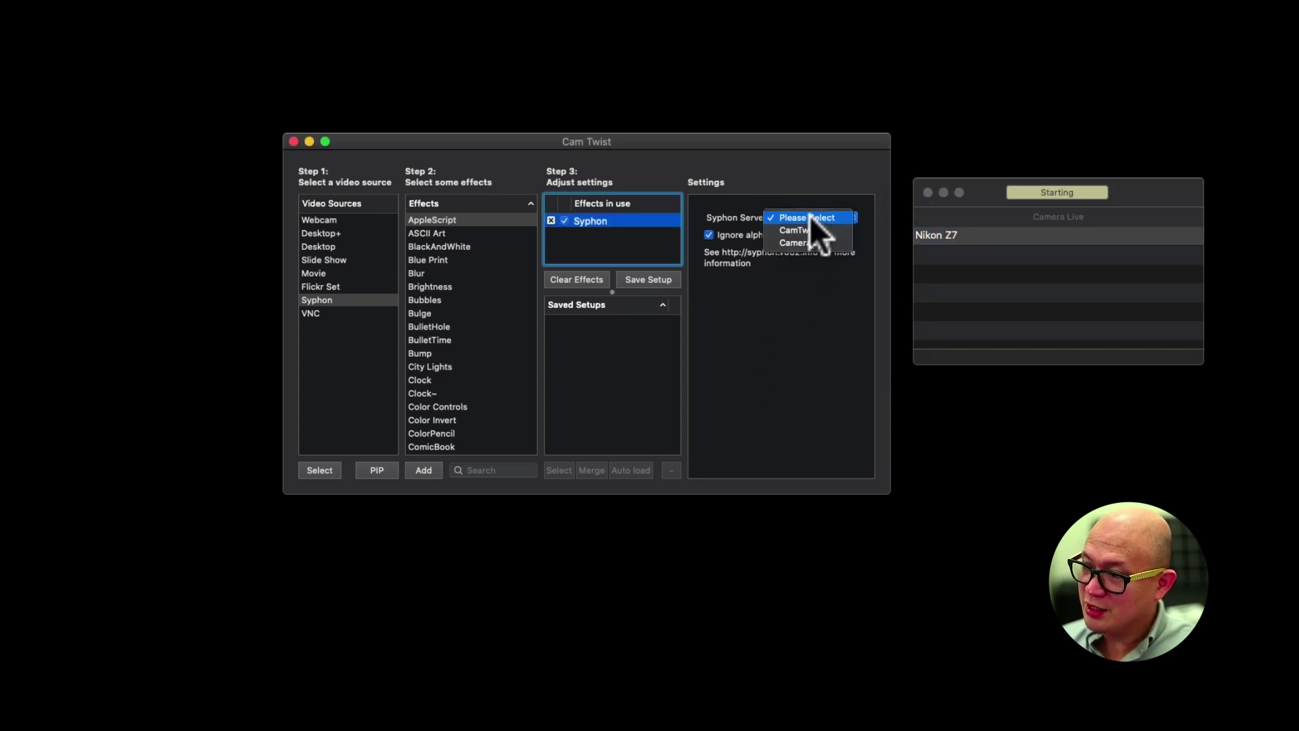
left_click(1139, 289)
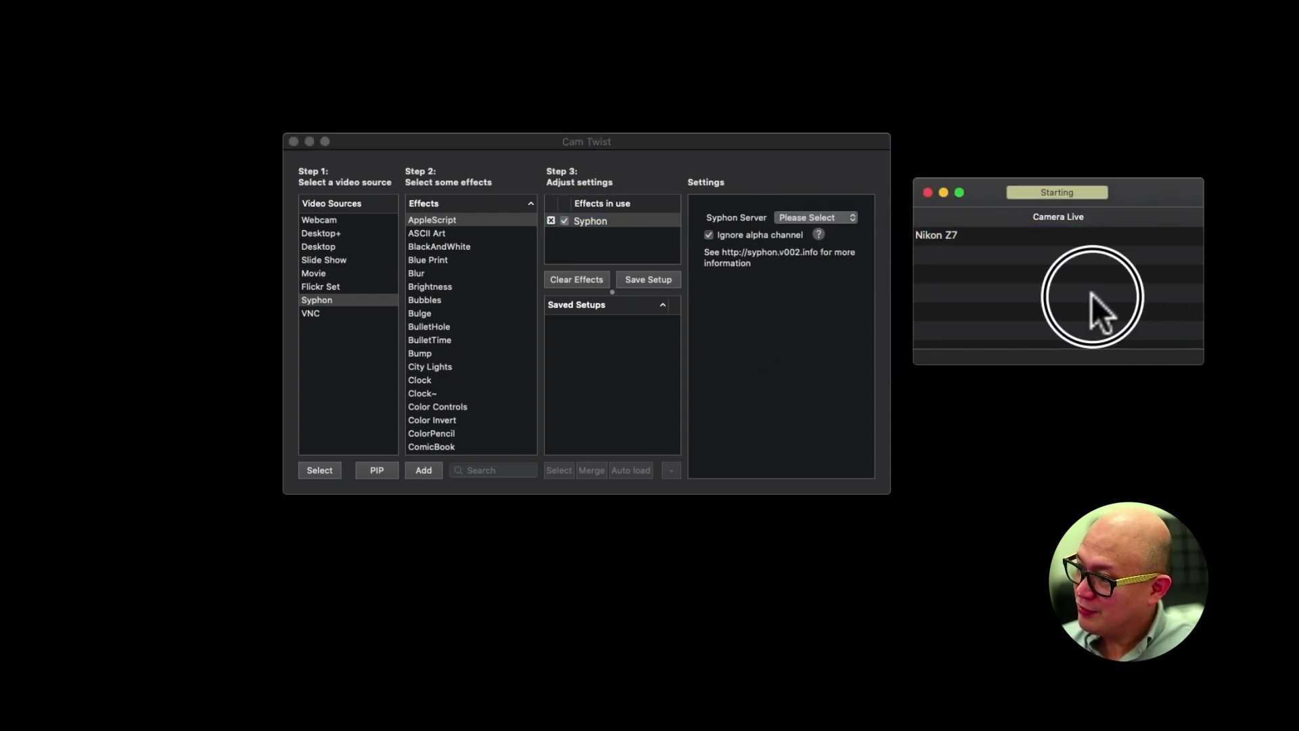
left_click(812, 216)
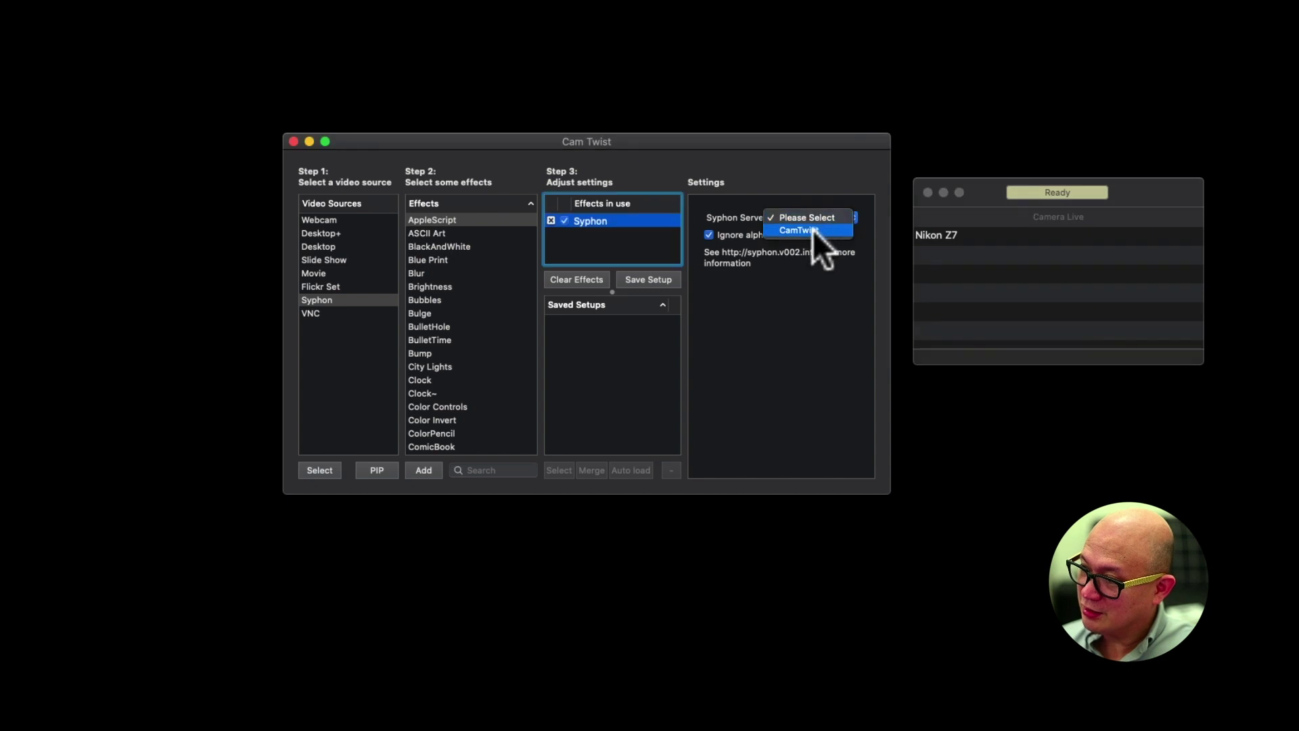
left_click(813, 230)
left_click(809, 222)
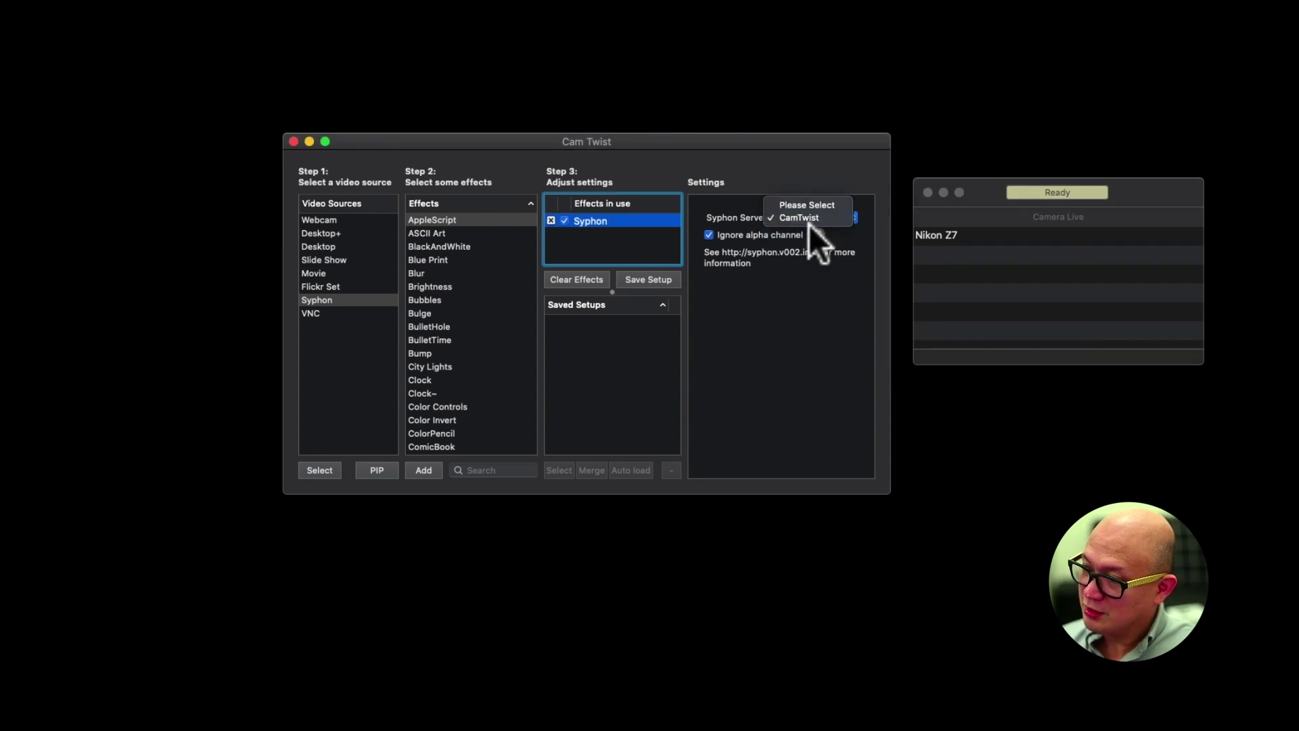
left_click(968, 277)
left_click(955, 234)
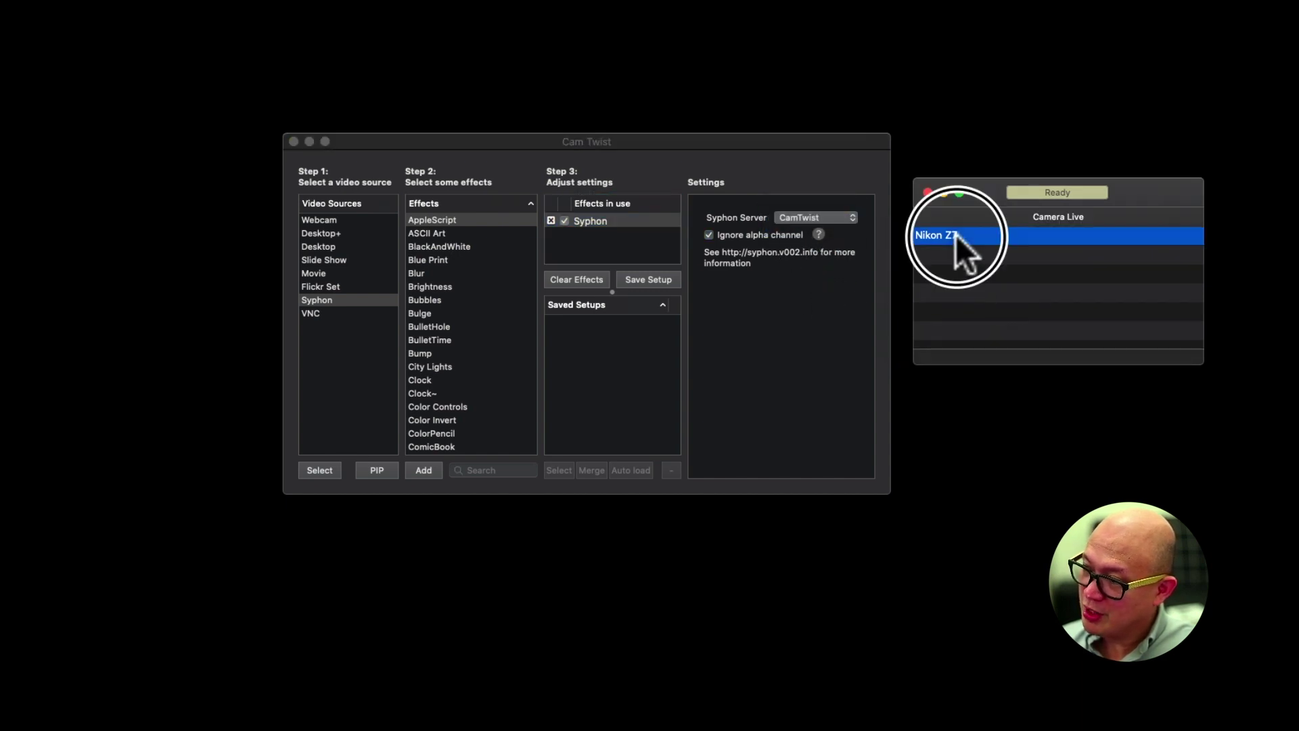
left_click(824, 224)
left_click(821, 241)
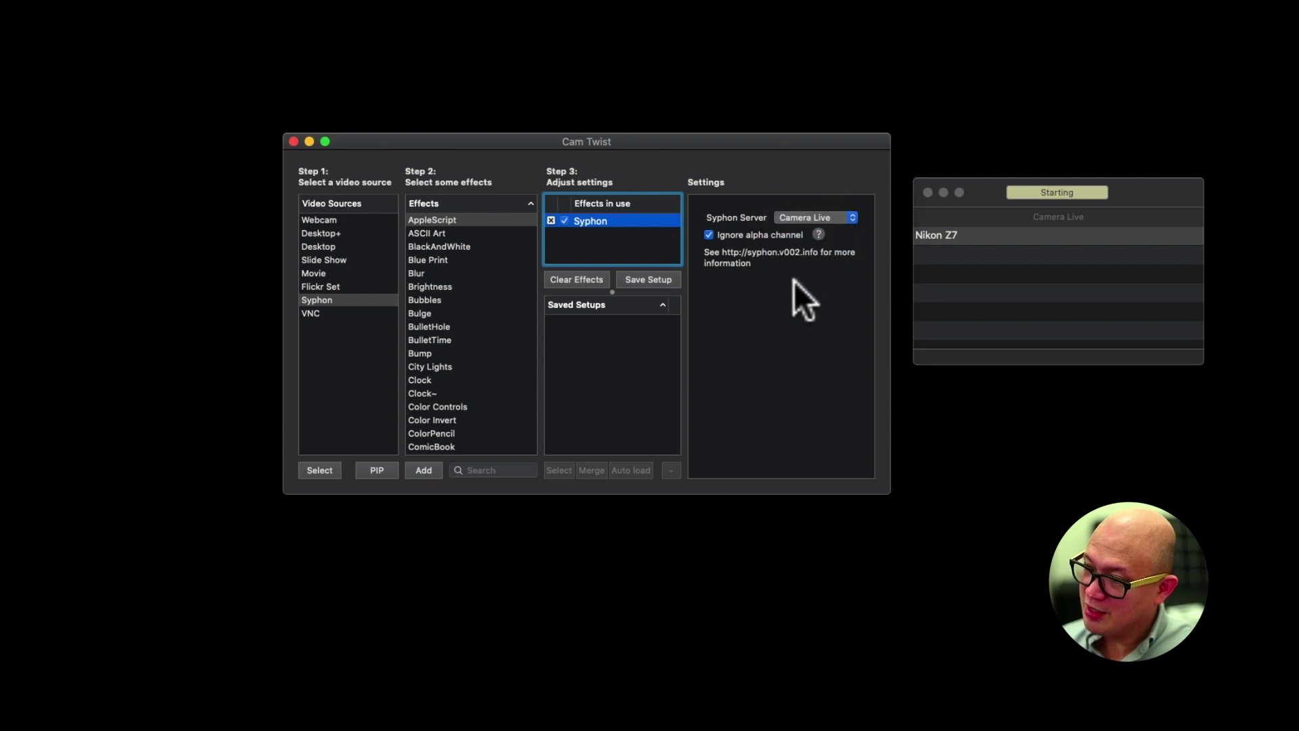
Save the current CamTwist configuration as a setup named Z7
left_click(653, 280)
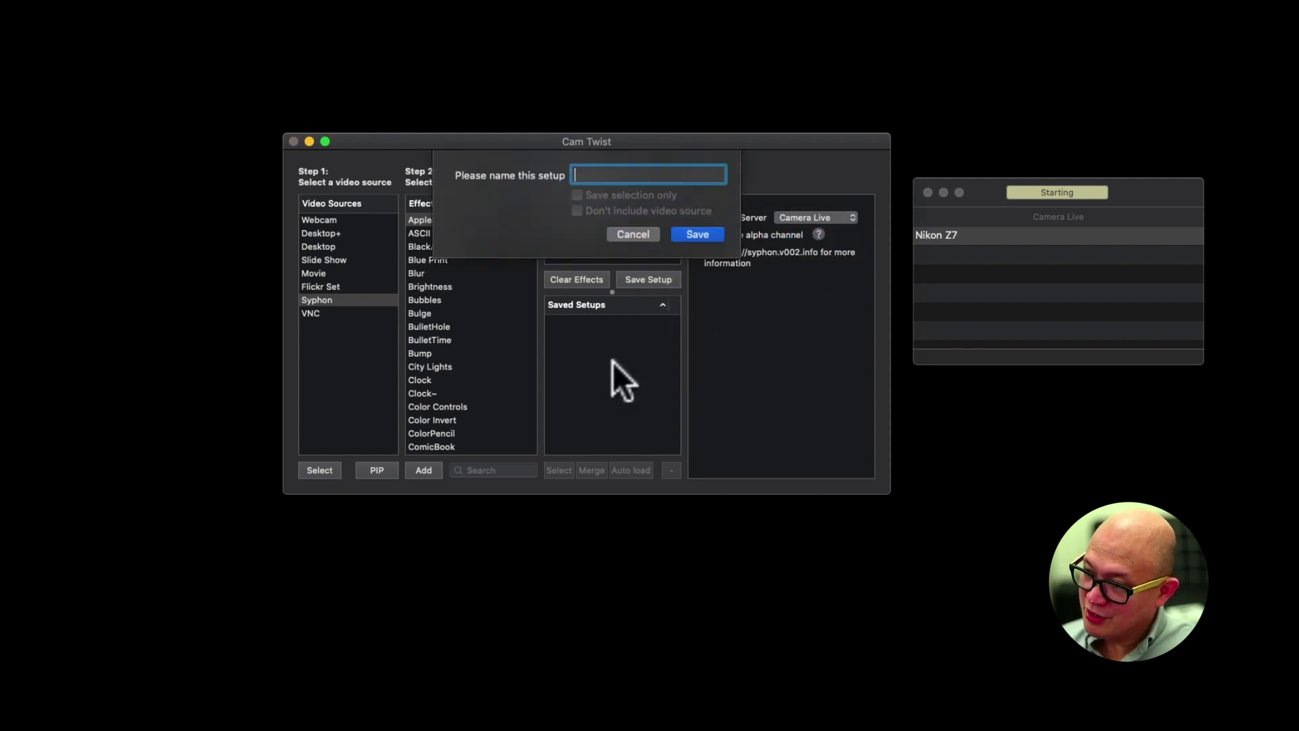
type("Z&")
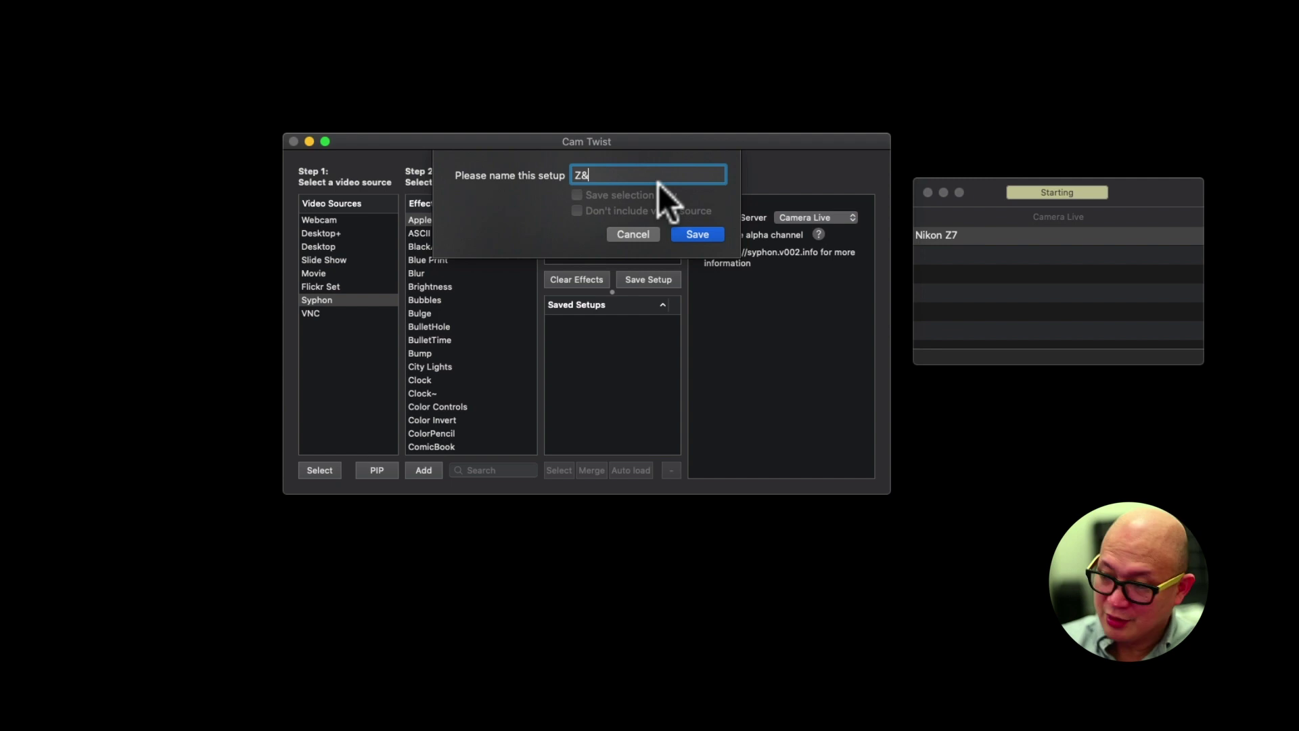
key("BackSpace")
type("7")
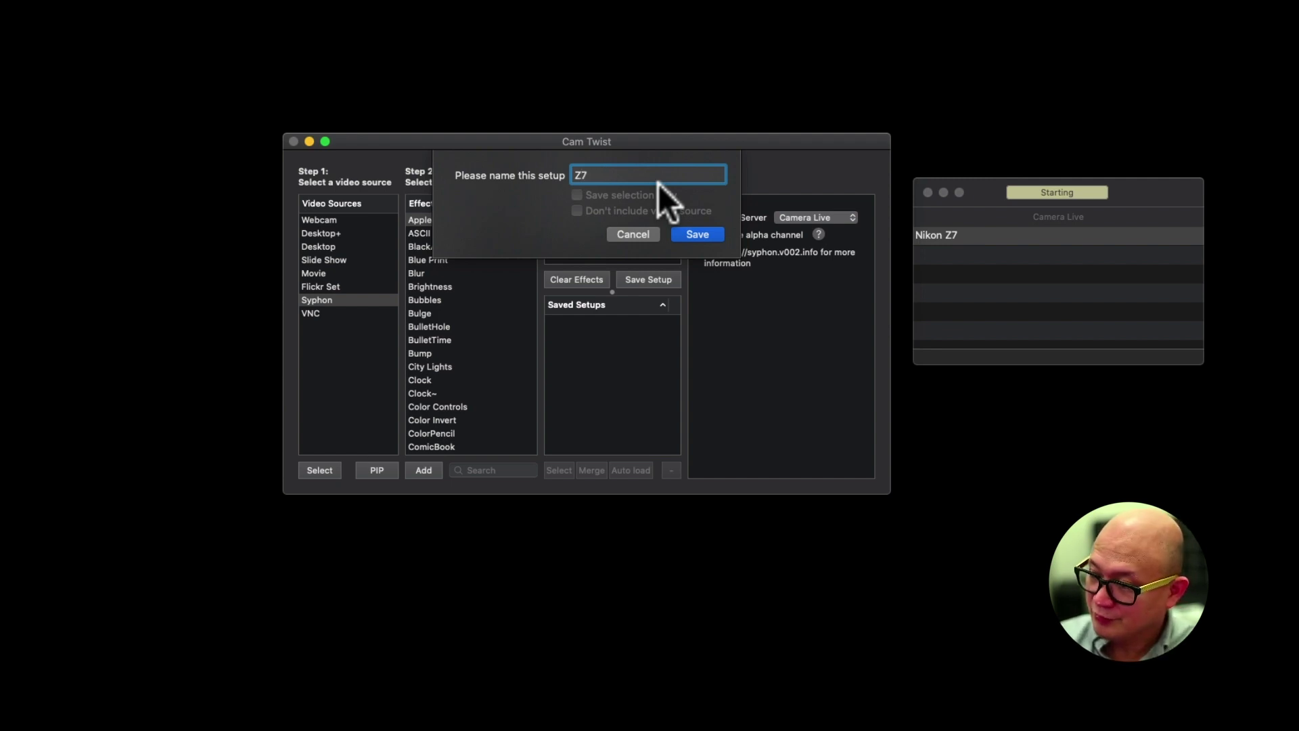
key("Return")
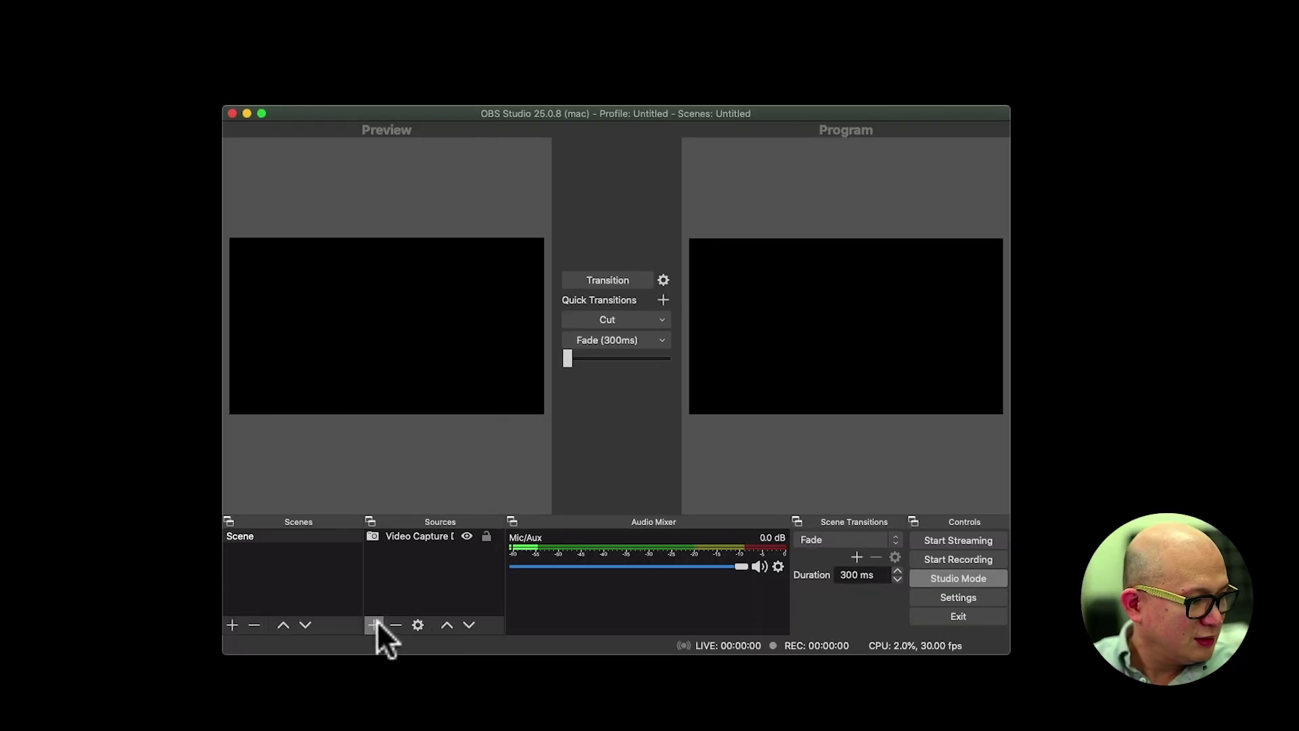
Add a Syphon Client source whose source is [Camera Live] Nikon Z7
left_click(374, 624)
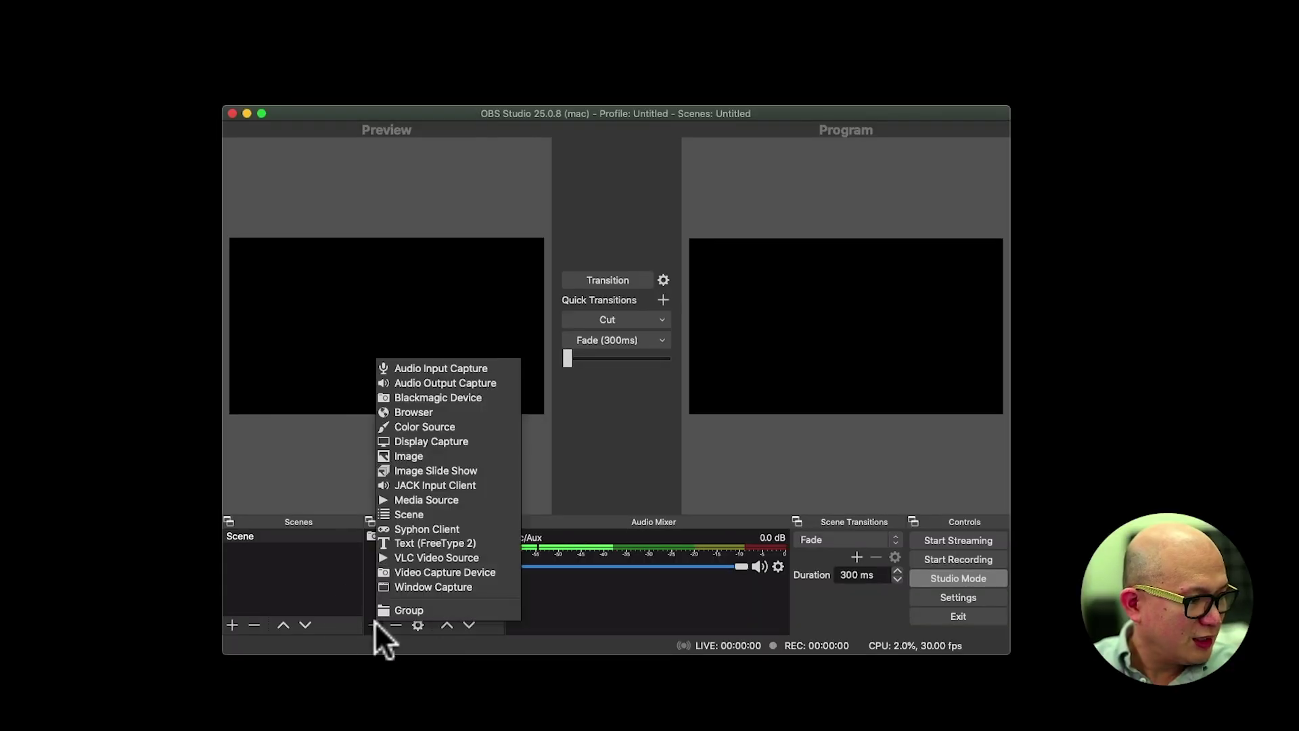
left_click(455, 527)
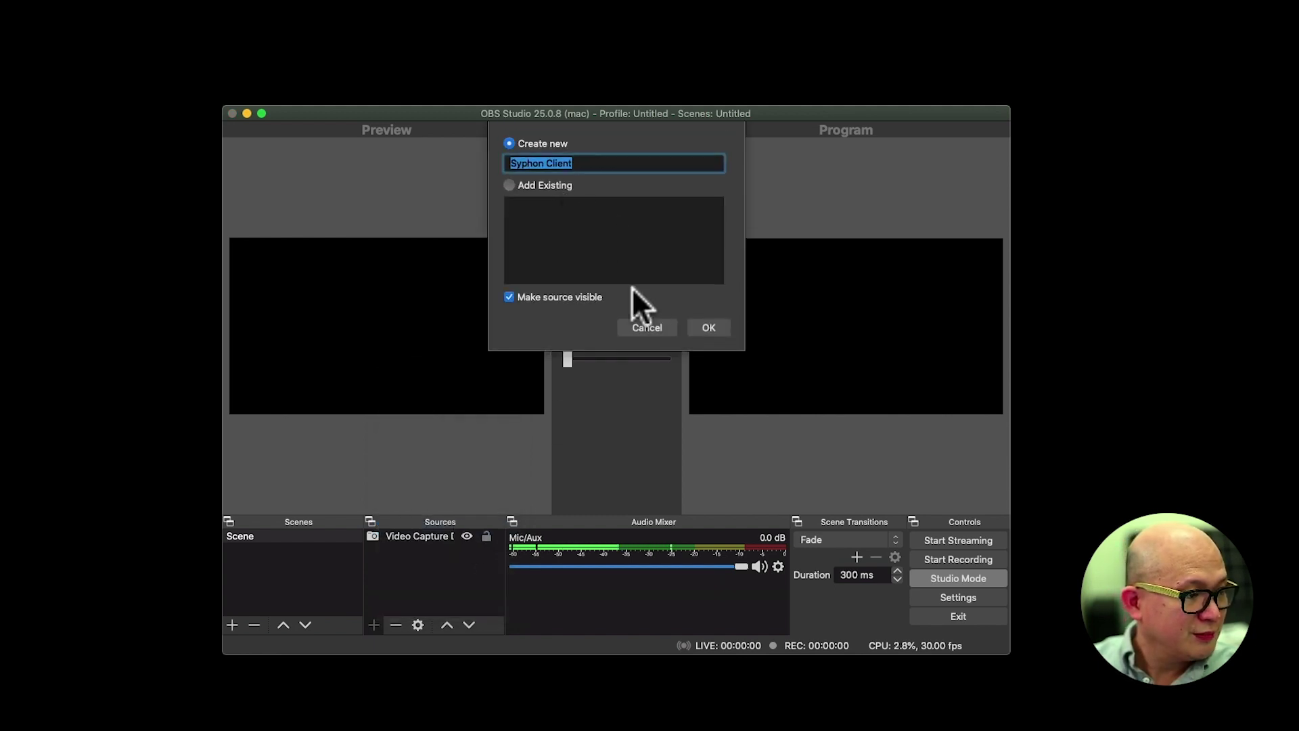
left_click(705, 328)
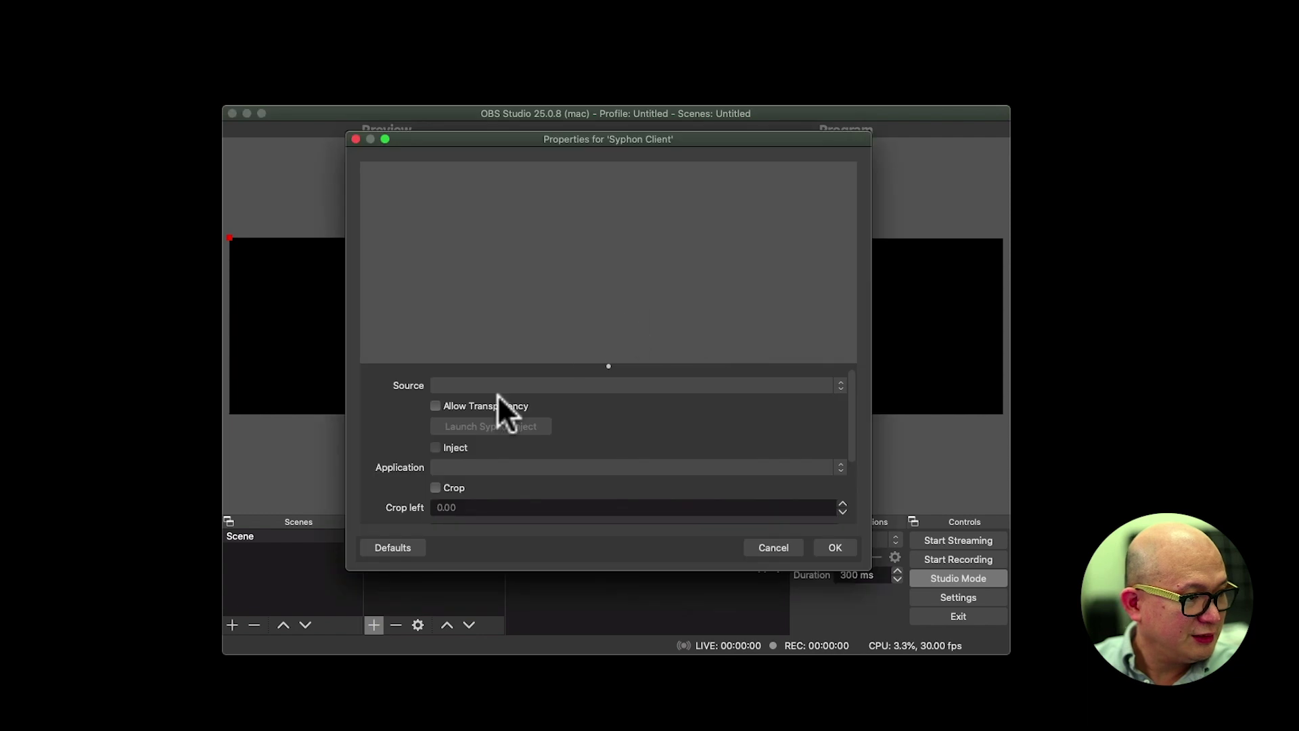
left_click(502, 386)
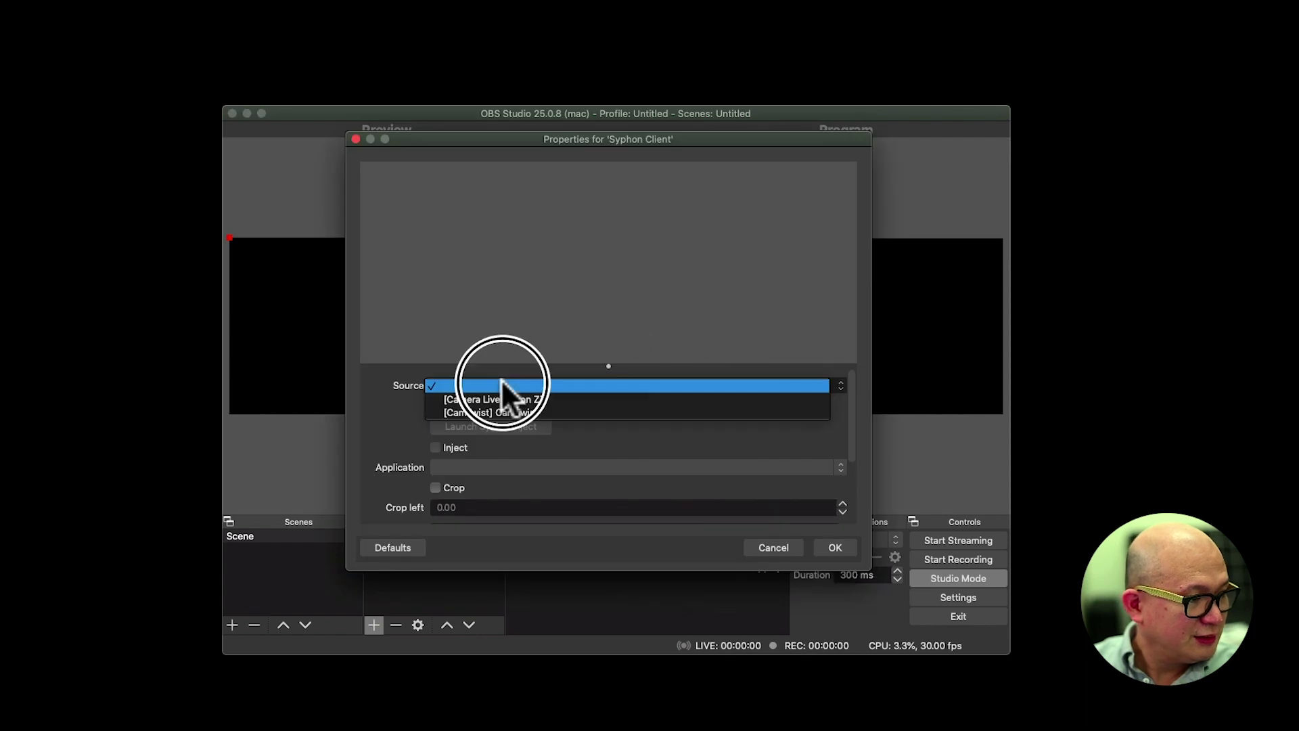
left_click(558, 397)
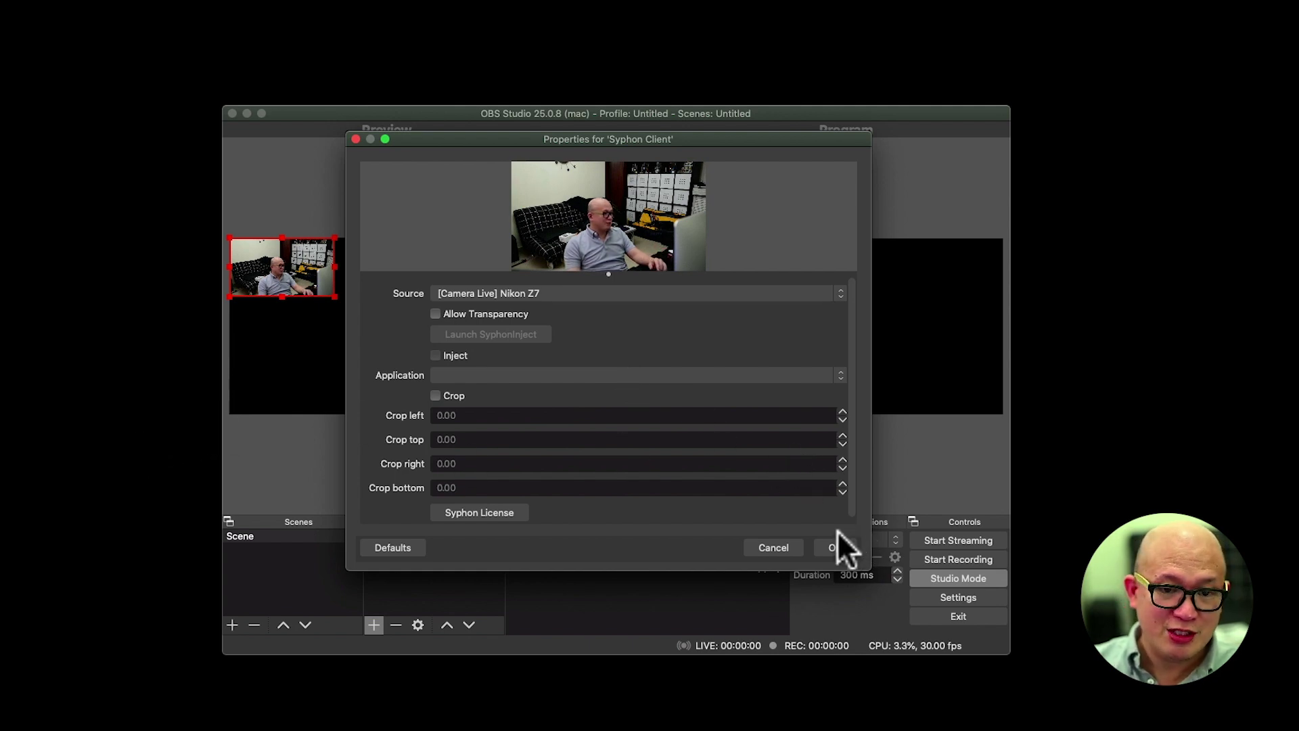
left_click(849, 545)
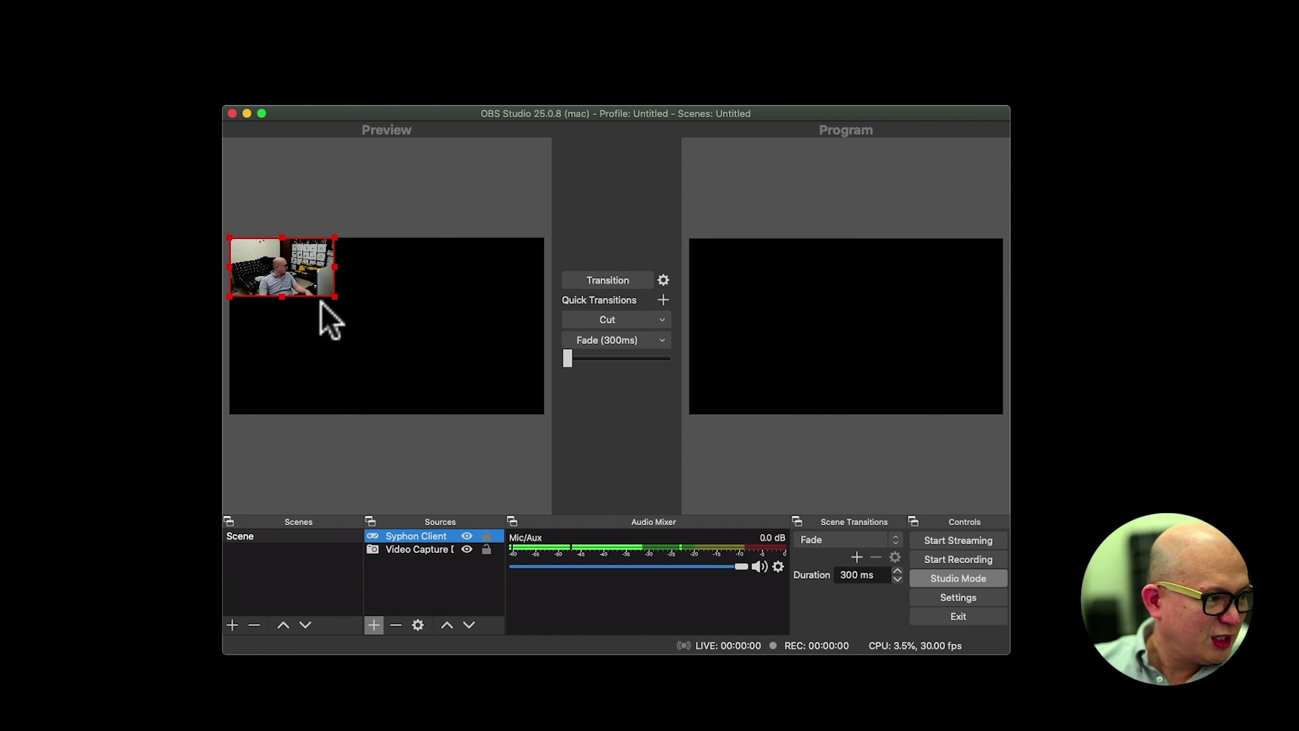
Shrink the Syphon Client camera image to a thumbnail, then enlarge it slightly
left_click_drag(335, 295, 227, 284)
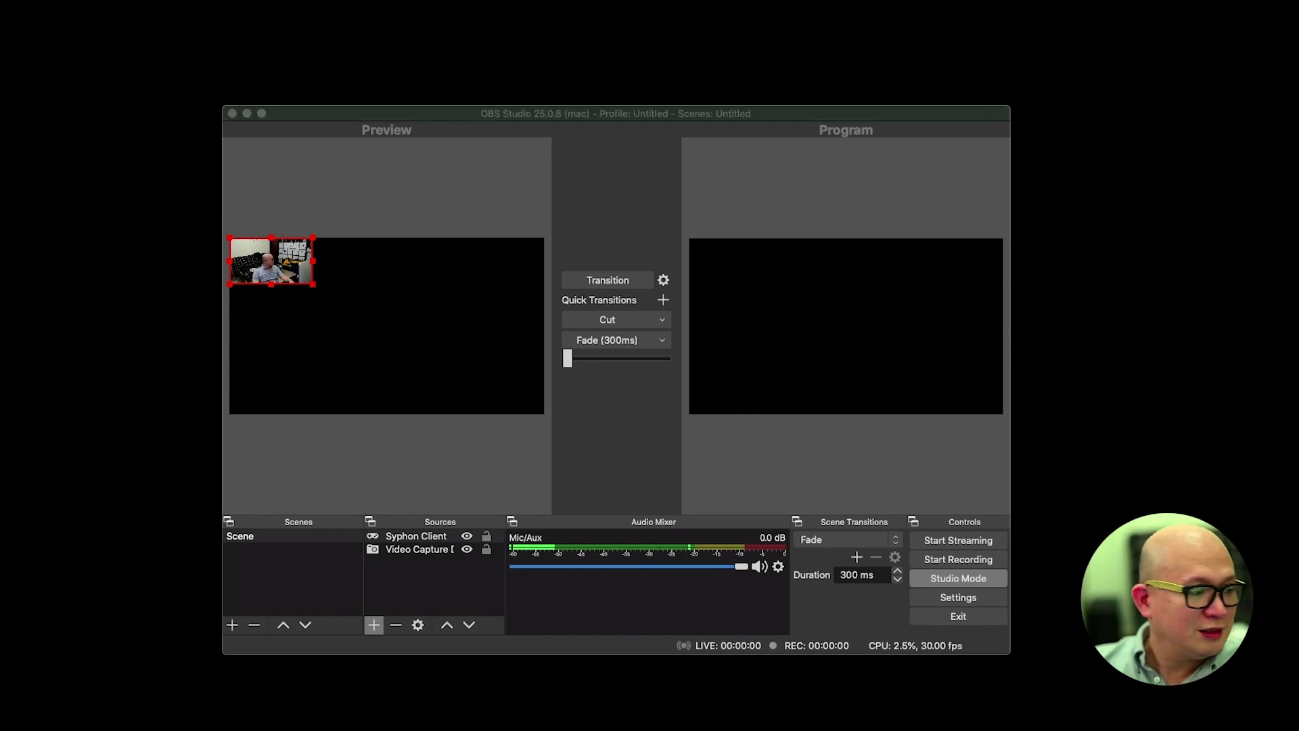
left_click(312, 283)
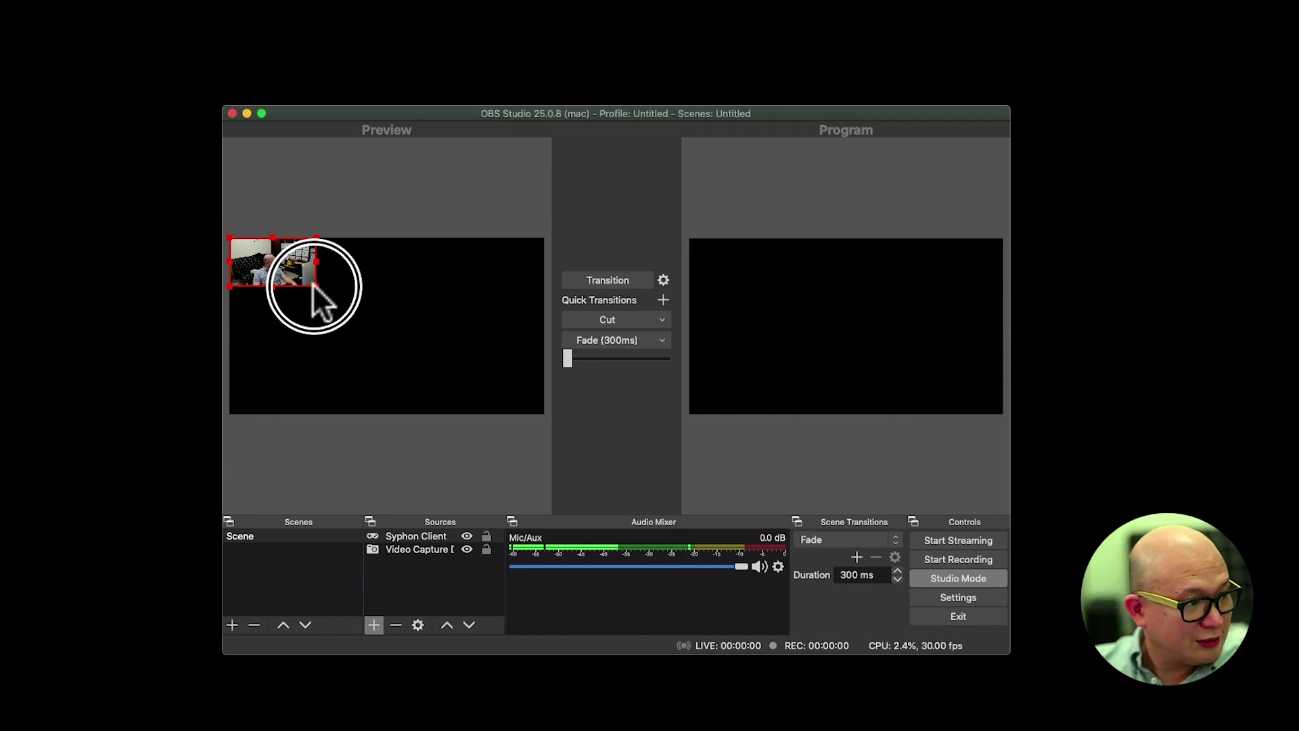
left_click_drag(318, 285, 278, 293)
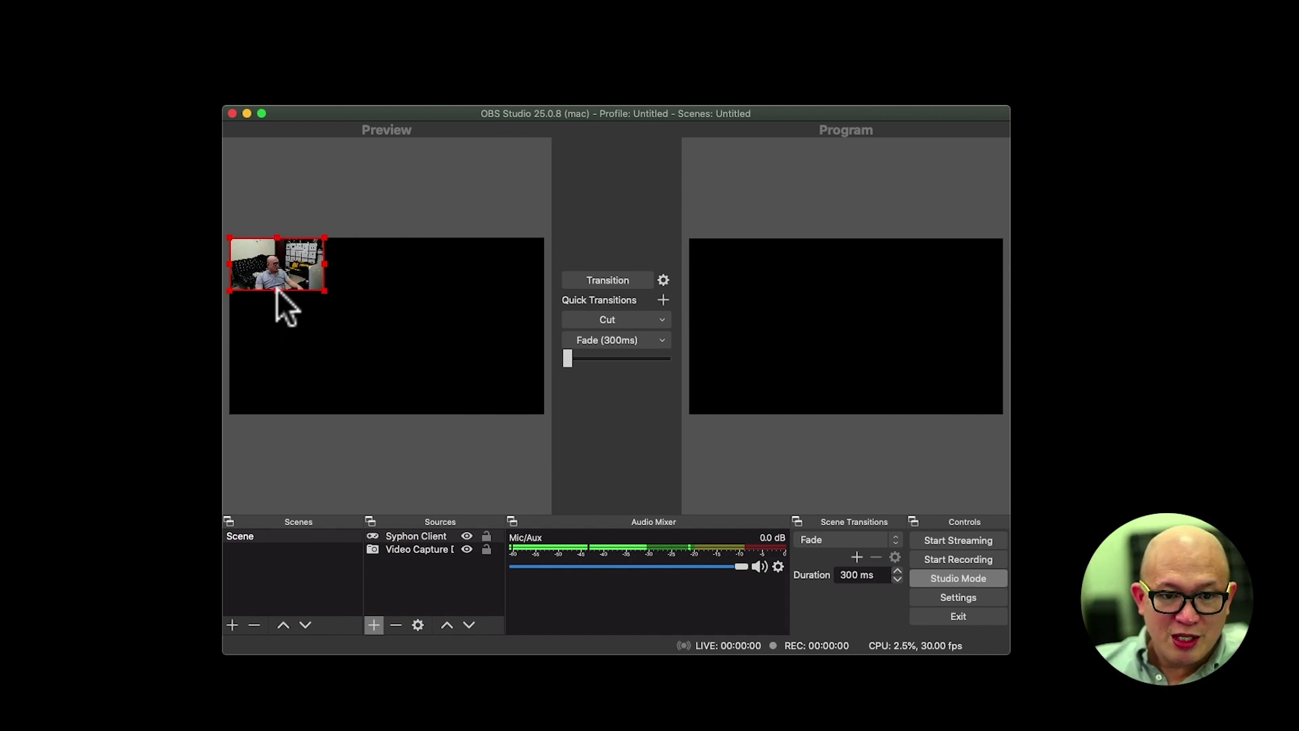